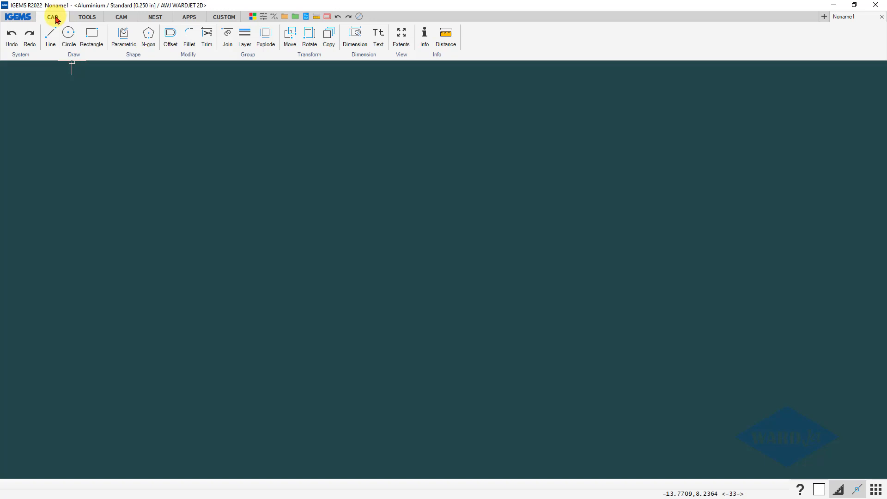
Load NC Import.CNC with the NC reader, using a freely chosen insertion point in the empty drawing
click(87, 19)
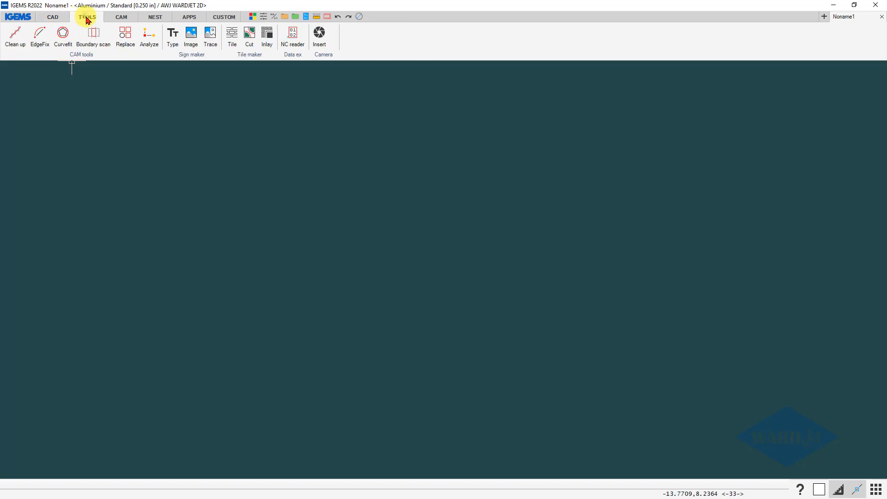
click(292, 40)
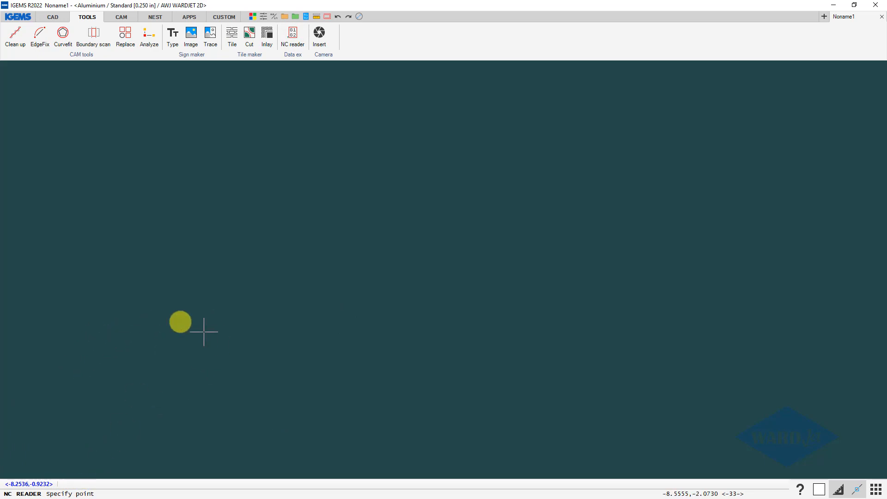
click(290, 357)
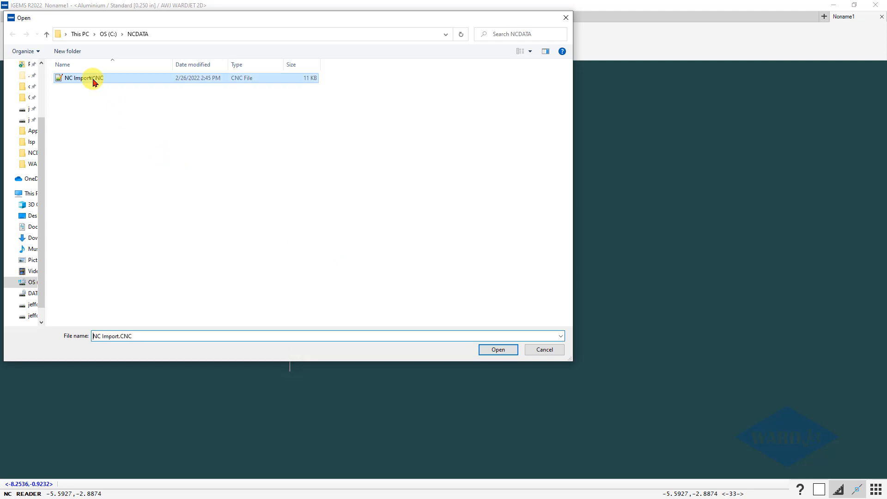
double_click(94, 84)
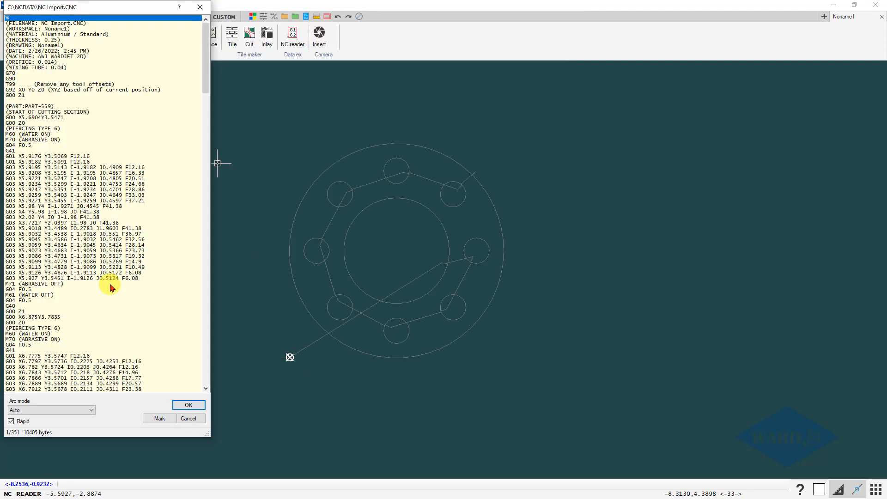
Trace the toolpath of the central hole by going through its G03 lines in the NC code
click(90, 185)
click(89, 223)
click(88, 246)
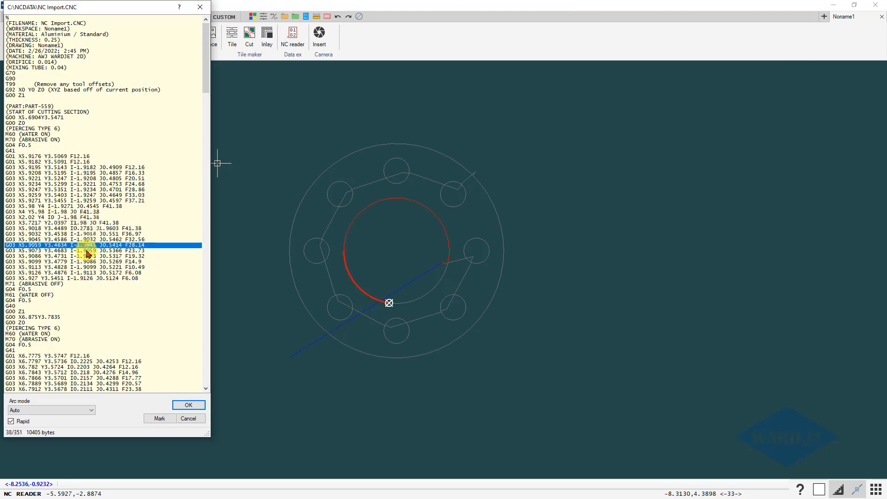
click(89, 226)
click(88, 200)
click(83, 189)
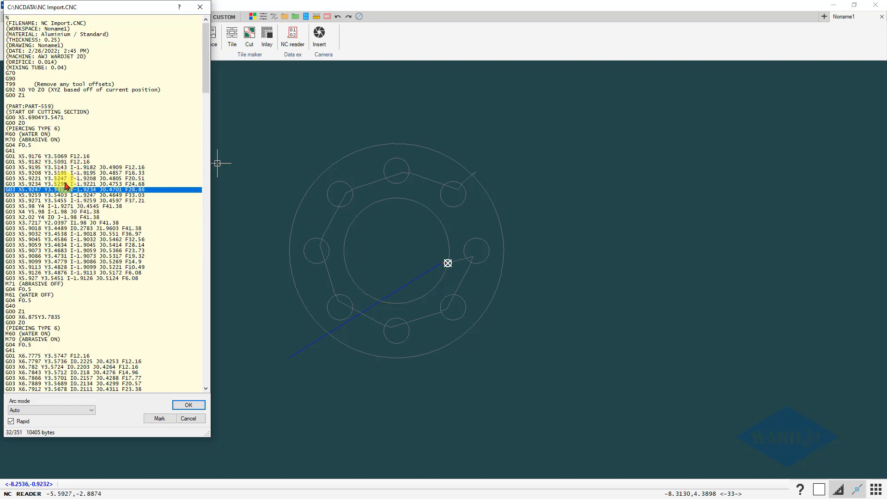
Mark the G92 X0 Y0 Z0 origin and the first rapid position at G00 X5.6904Y3.5471
click(36, 90)
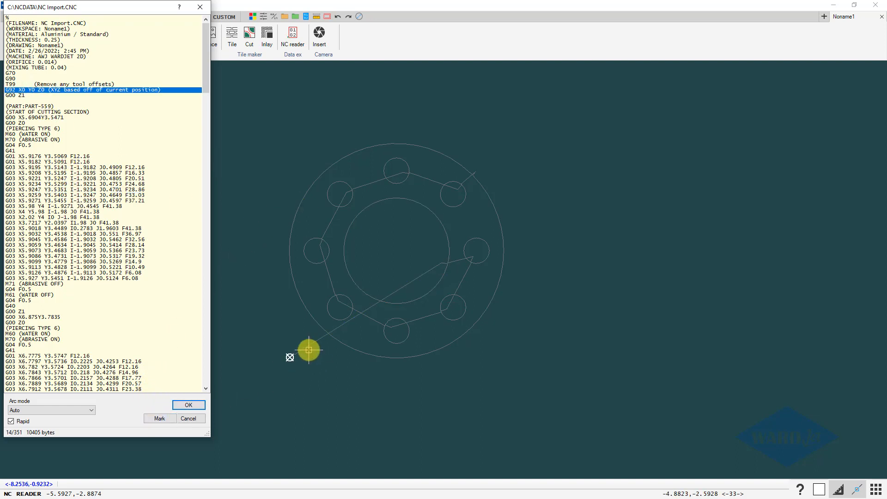
click(158, 419)
click(49, 119)
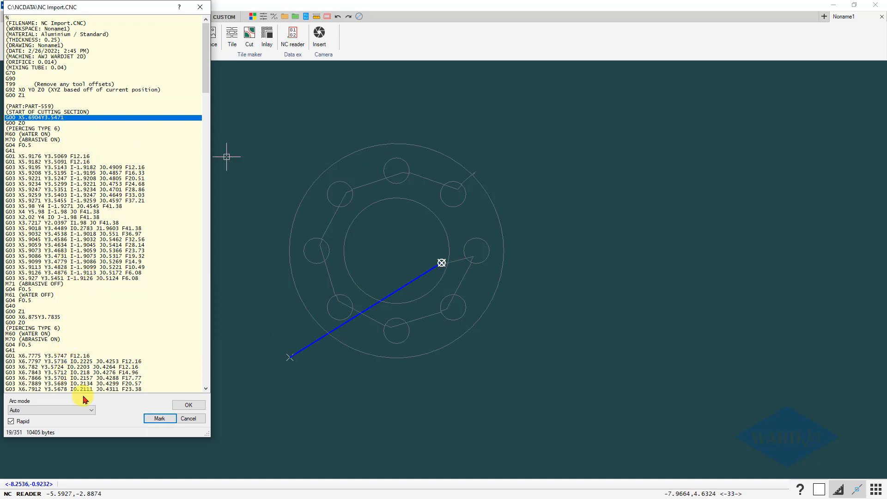
Try the Absolute arc mode and examine its effect on the toolpath preview
click(90, 411)
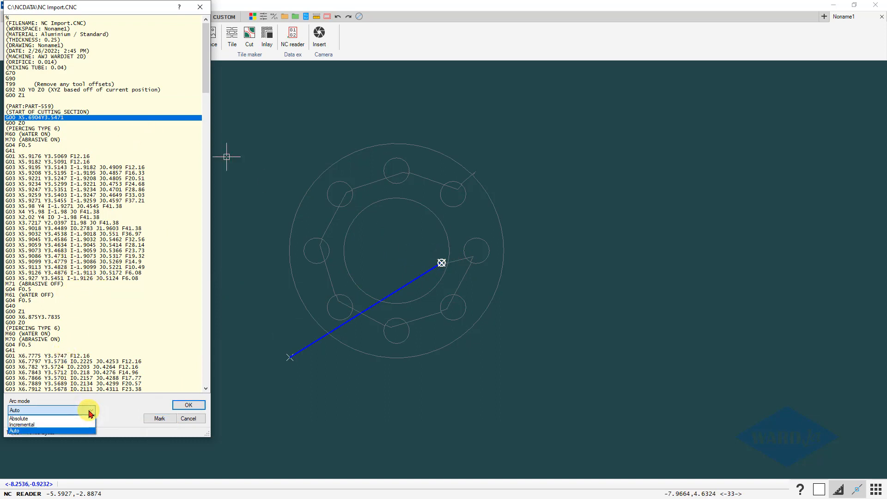
click(90, 411)
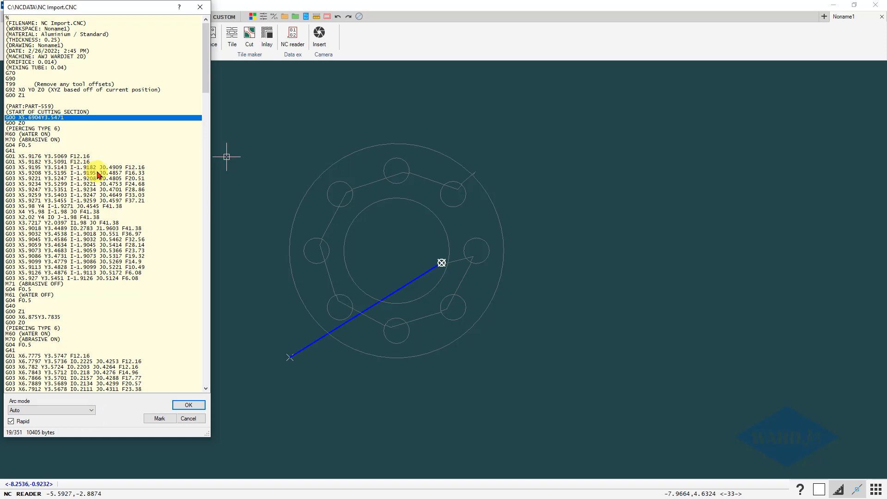
click(92, 410)
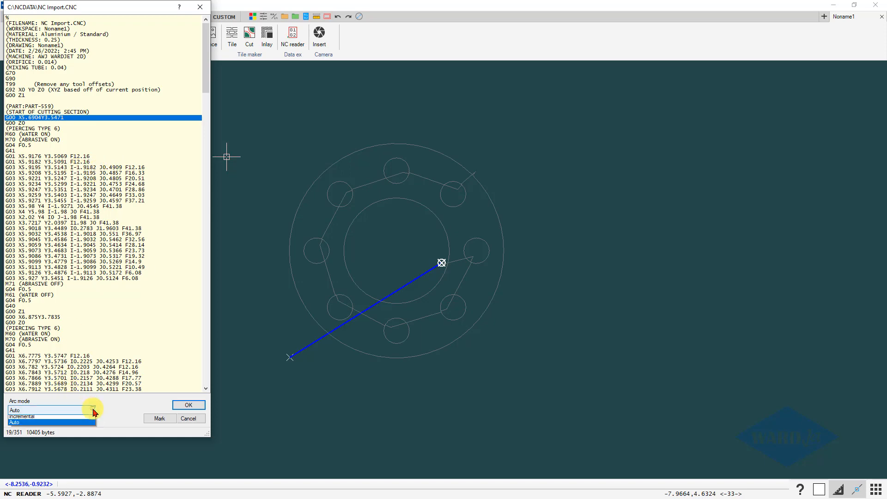
click(57, 419)
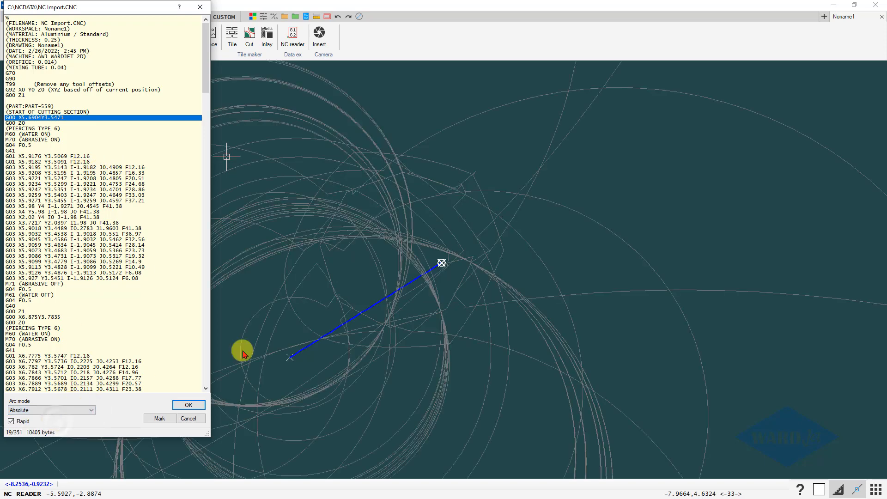
scroll(465, 257, down, 3)
scroll(465, 257, up, 3)
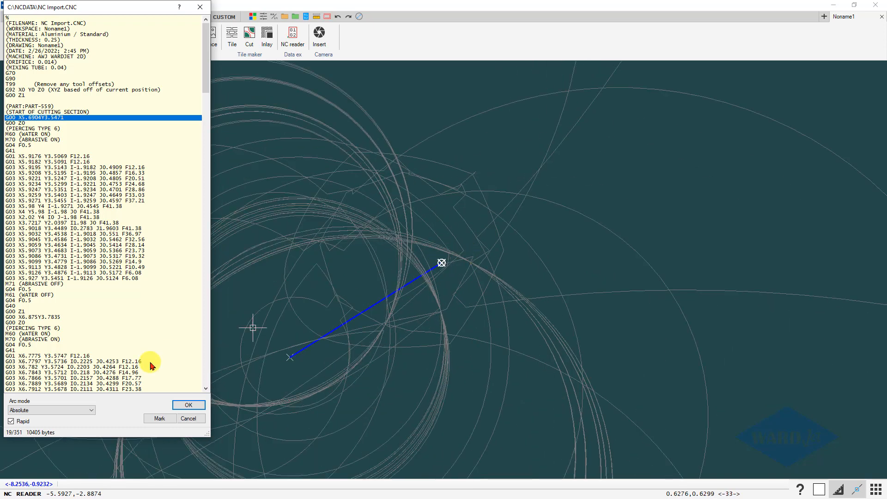
Compare the Incremental and Absolute arc modes in the toolpath preview, ending on Incremental
click(92, 410)
click(27, 424)
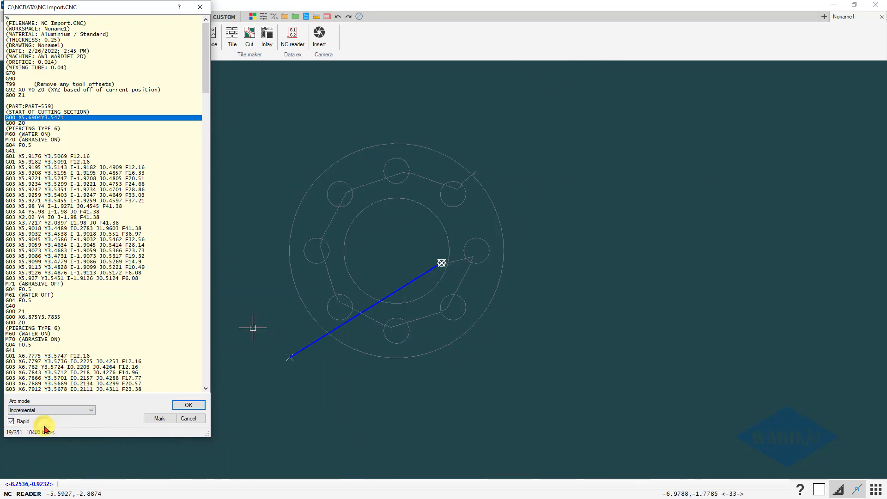
click(92, 410)
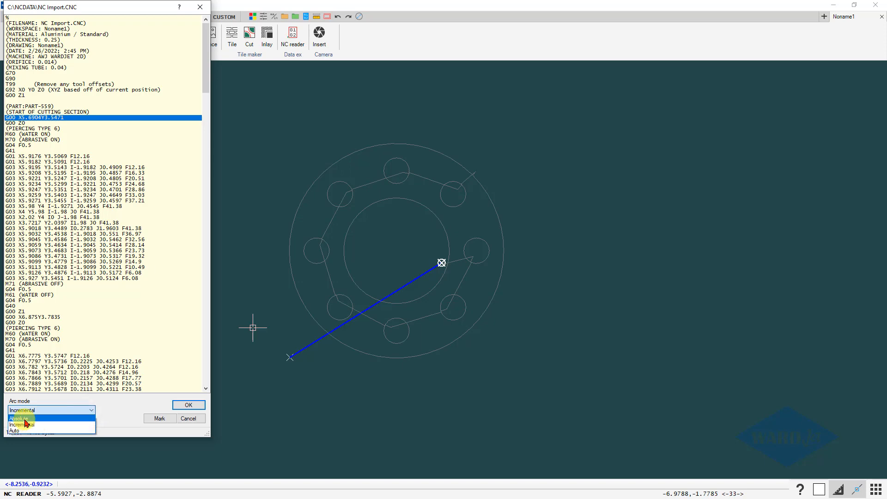
click(21, 418)
click(44, 411)
click(35, 425)
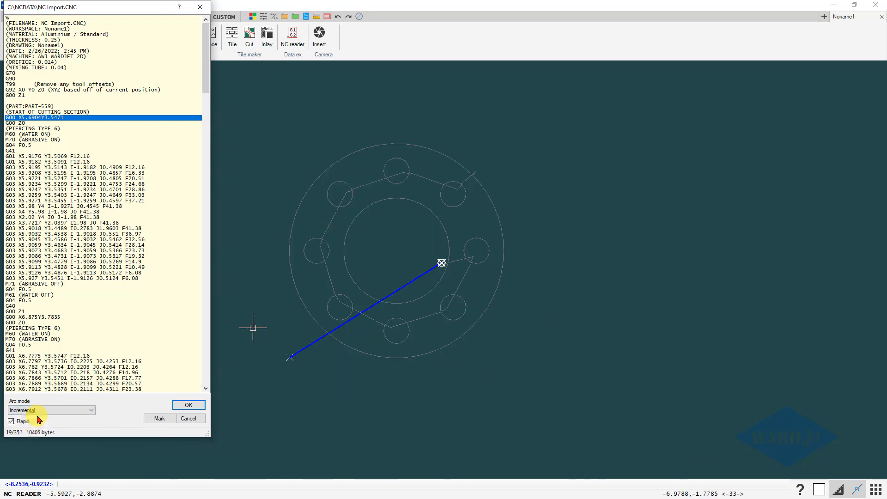
Set the arc mode to Auto and import the NC geometry into the drawing without the rapid moves
click(34, 410)
click(35, 431)
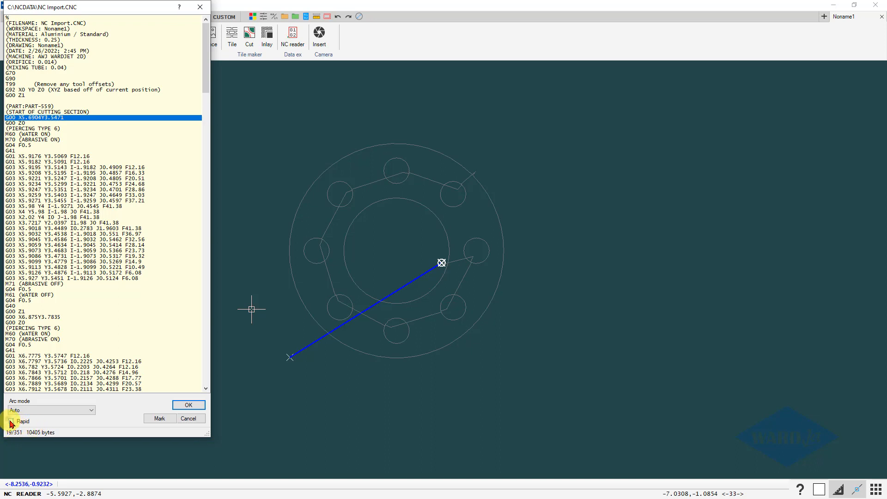
click(186, 406)
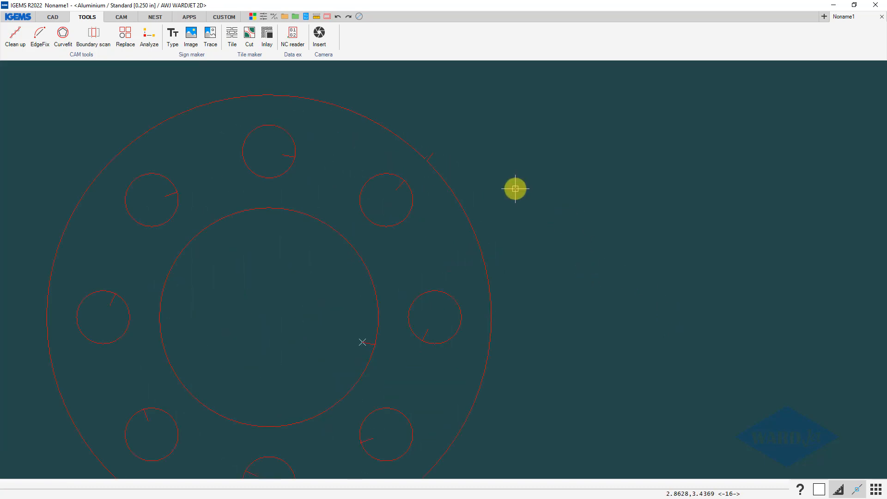
Inspect the short segments around the lead-in of the upper-right bolt hole by selecting them
scroll(429, 156, up, 3)
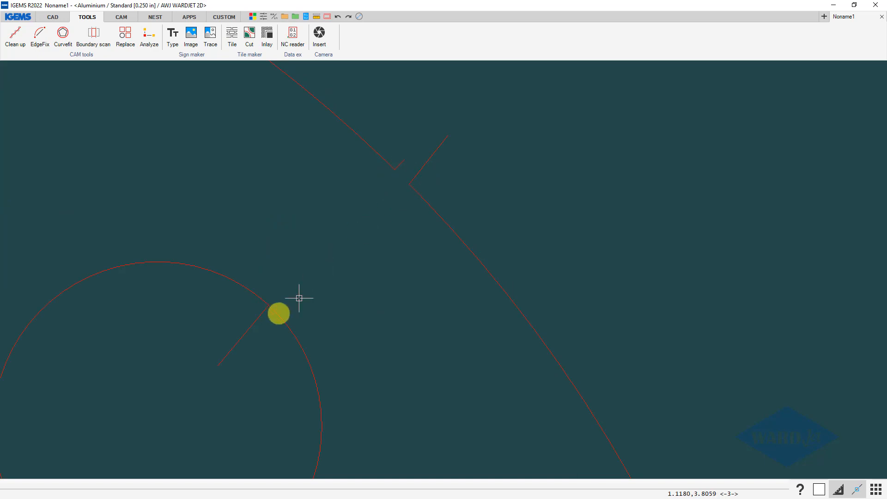
click(249, 278)
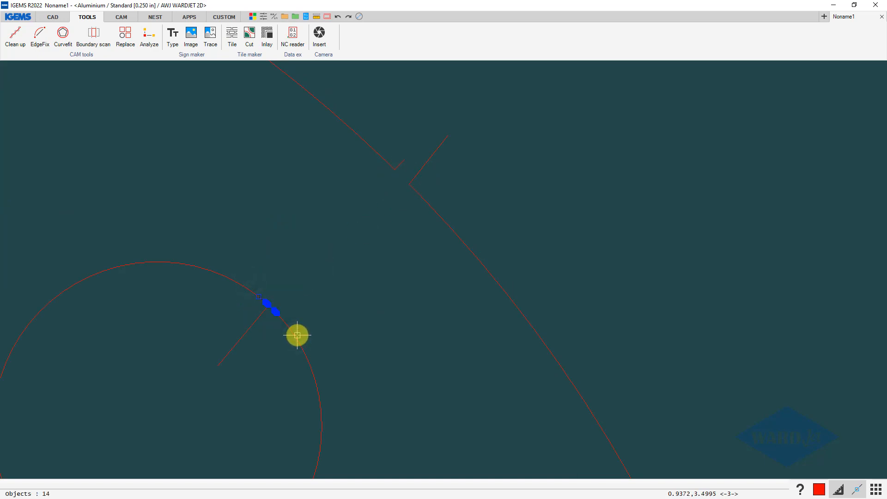
scroll(297, 335, down, 5)
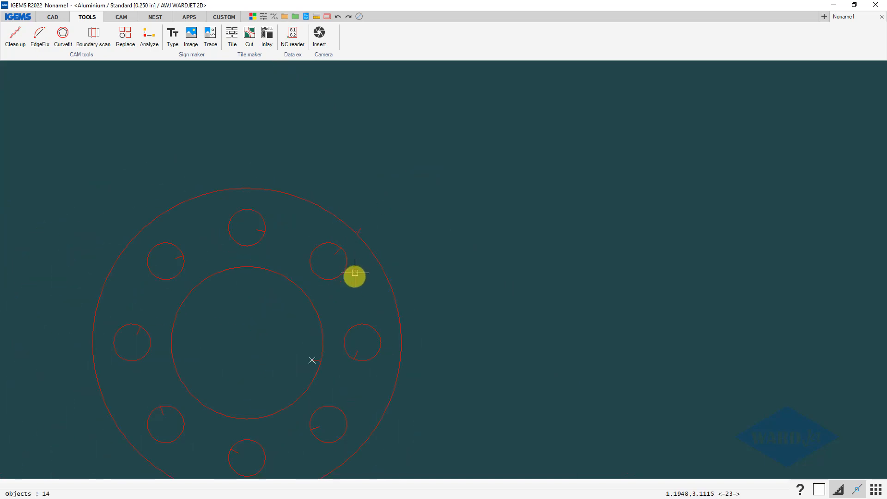
middle_drag(355, 275, 371, 255)
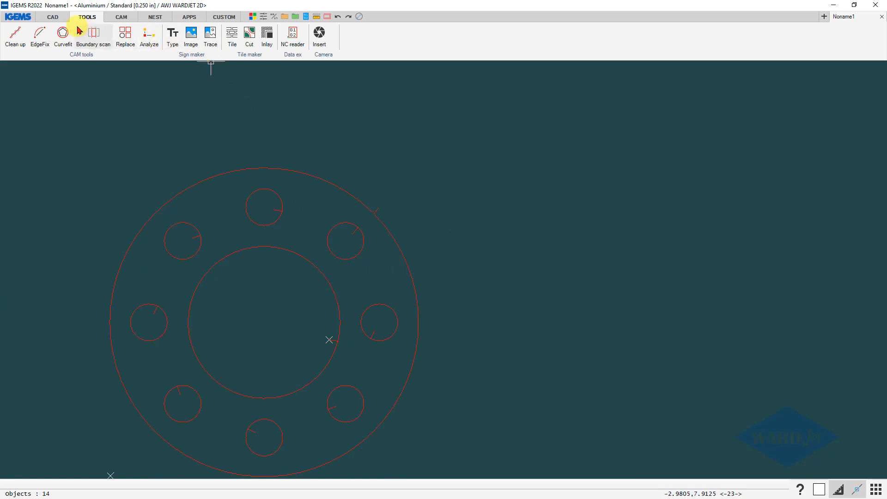
Add a diameter dimension to the flange's outer circle, with its text outside the upper-right edge
click(359, 16)
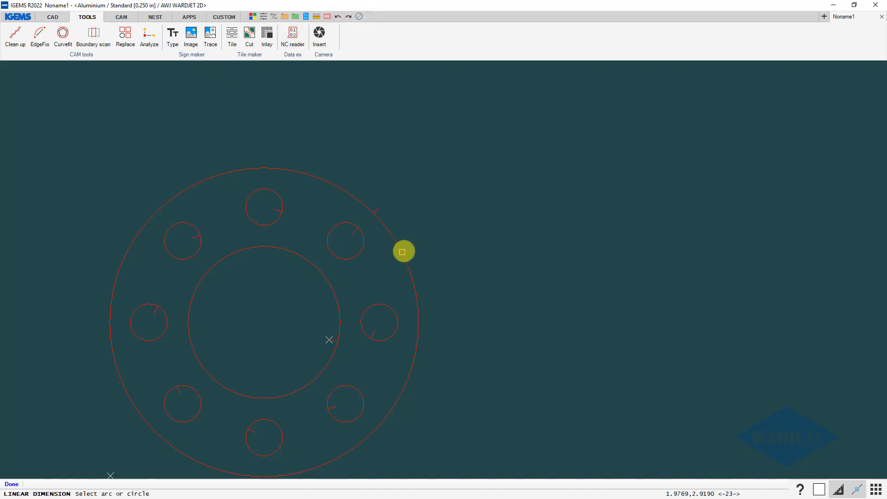
click(403, 253)
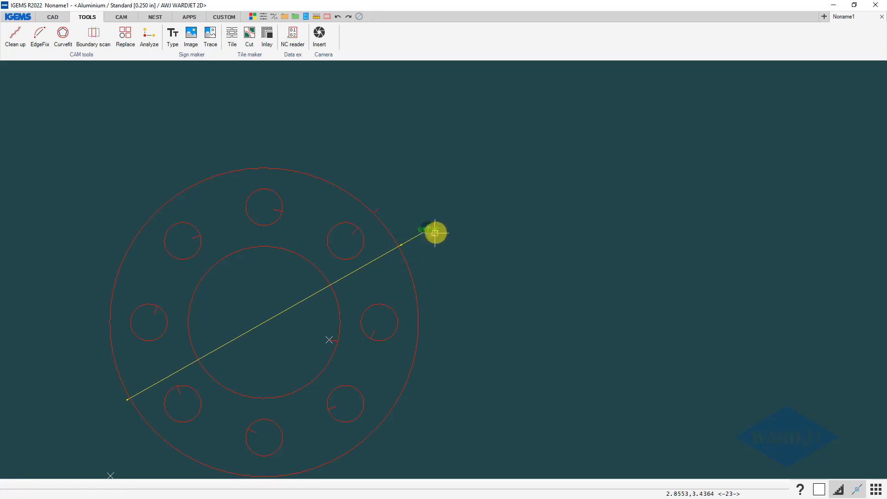
scroll(436, 232, up, 3)
scroll(439, 235, up, 2)
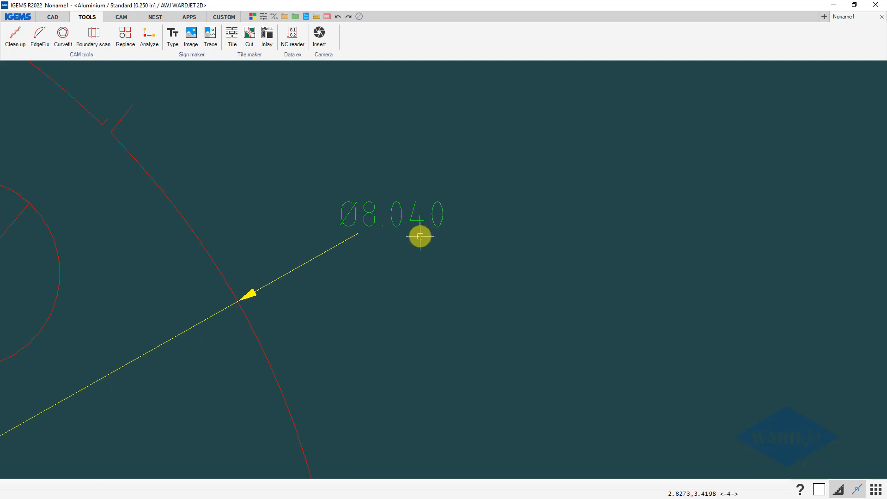
scroll(420, 237, down, 1)
scroll(420, 241, down, 2)
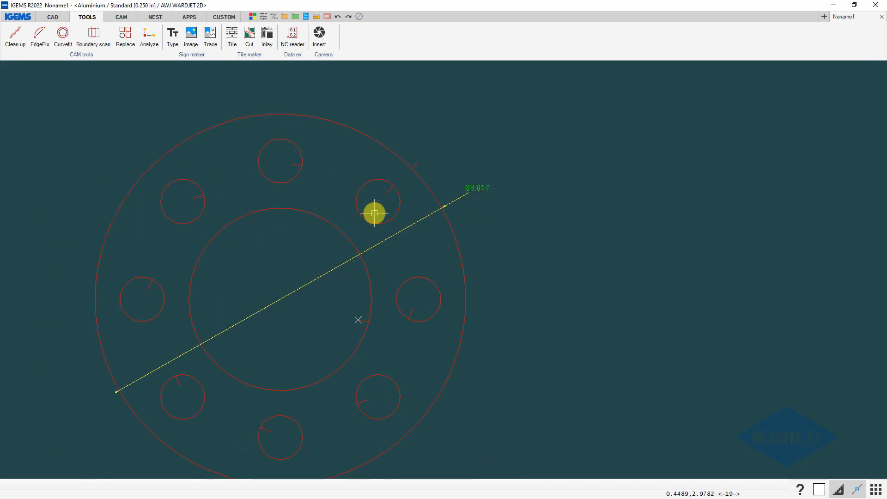
middle_drag(398, 271, 388, 256)
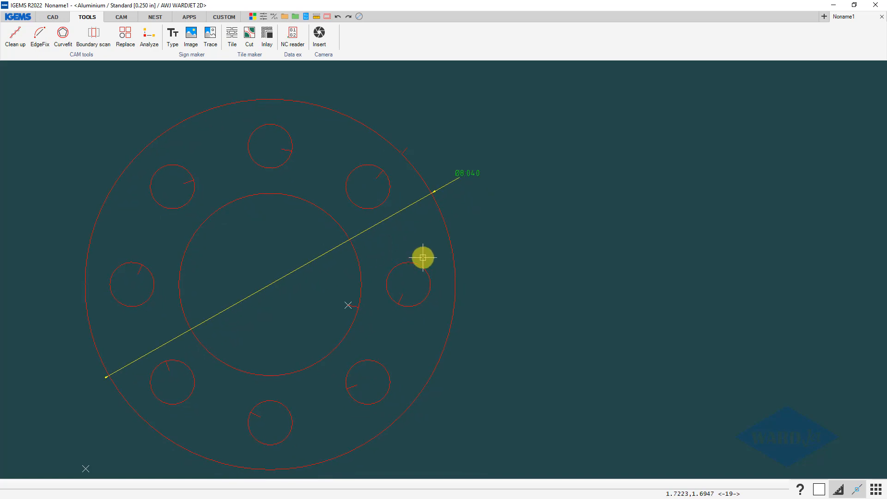
Add a diameter dimension to the bolt hole on the flange's right side, with its text outside the flange
click(359, 18)
click(494, 248)
scroll(496, 254, up, 5)
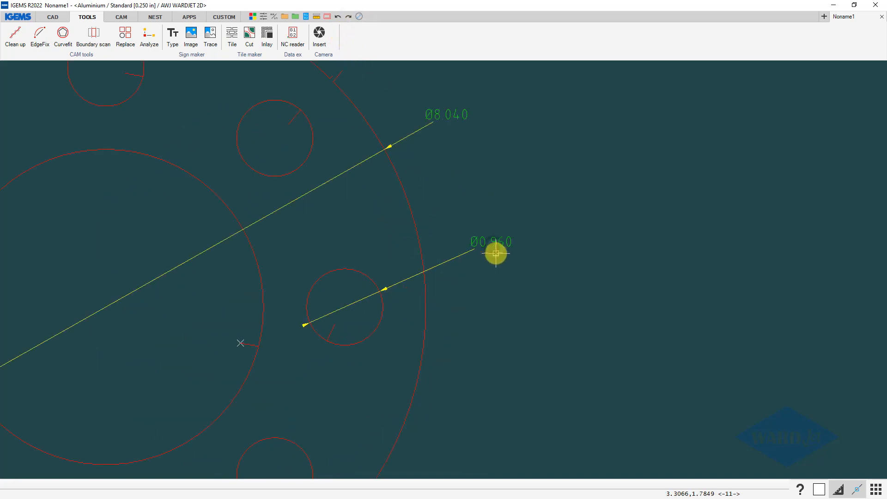
scroll(496, 253, down, 5)
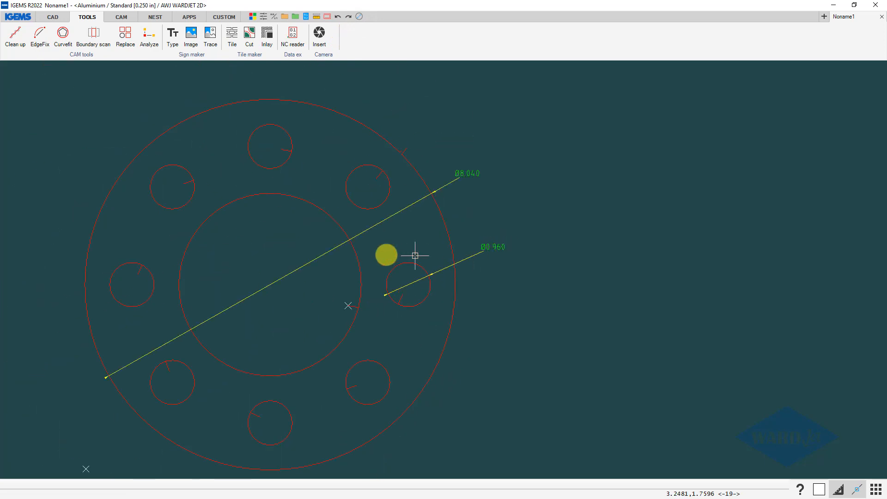
Add a diameter dimension to the flange's central hole, with its text outside the outer circle
click(361, 255)
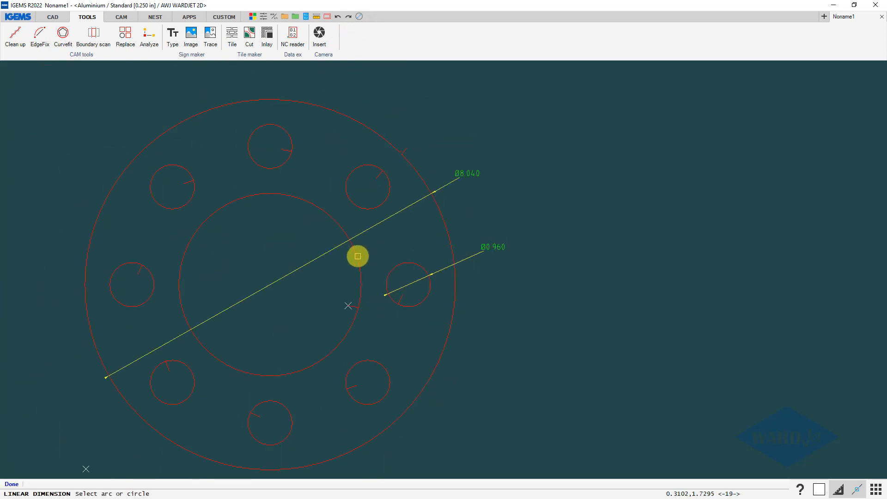
click(527, 189)
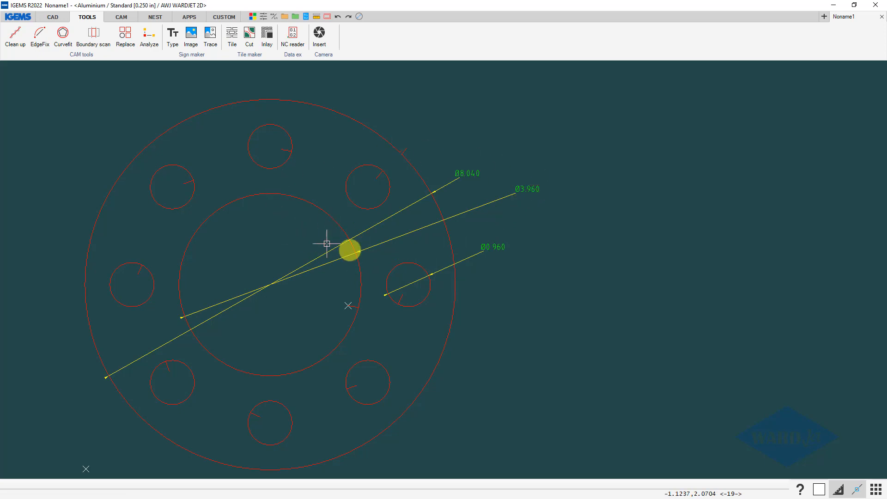
middle_drag(332, 260, 371, 245)
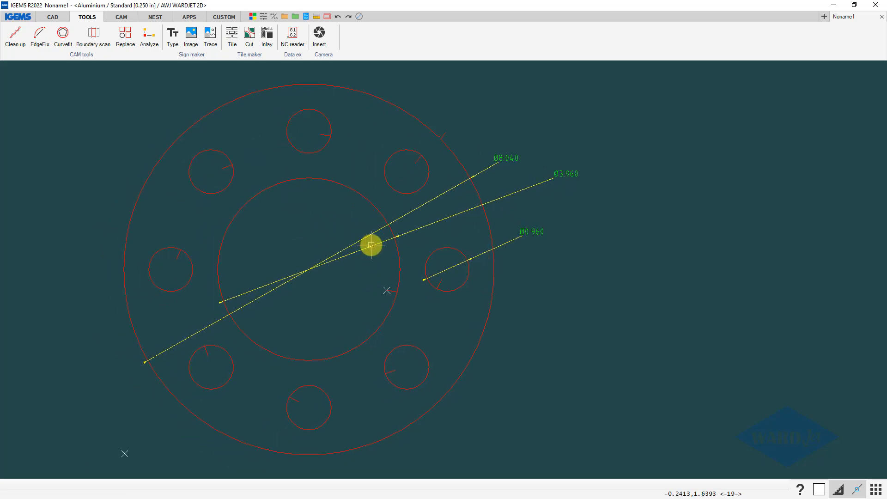
scroll(371, 245, down, 2)
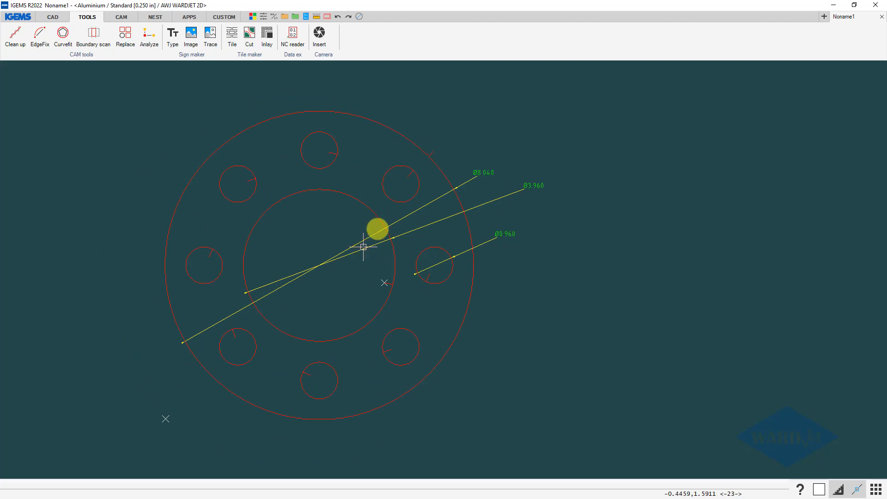
Delete the lead-in and lead-out segments at the gap in the outer circle's upper-right edge
scroll(428, 146, up, 10)
click(442, 161)
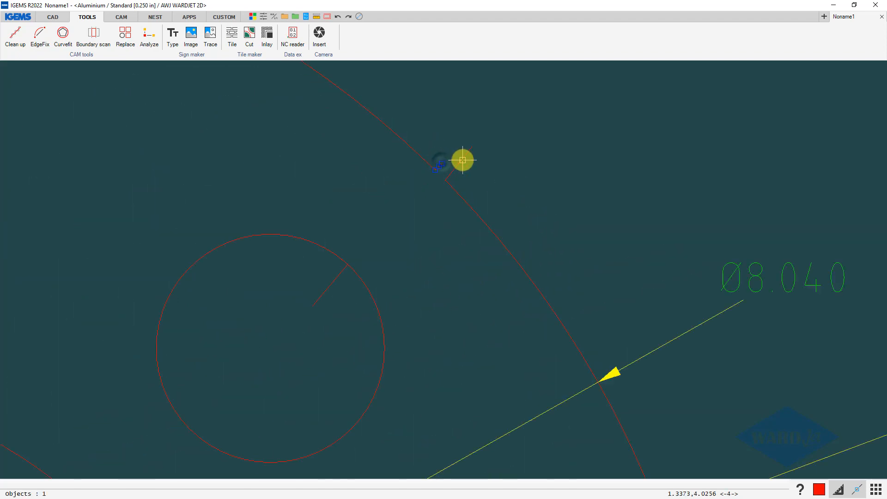
middle_drag(461, 158, 454, 183)
drag(400, 125, 492, 259)
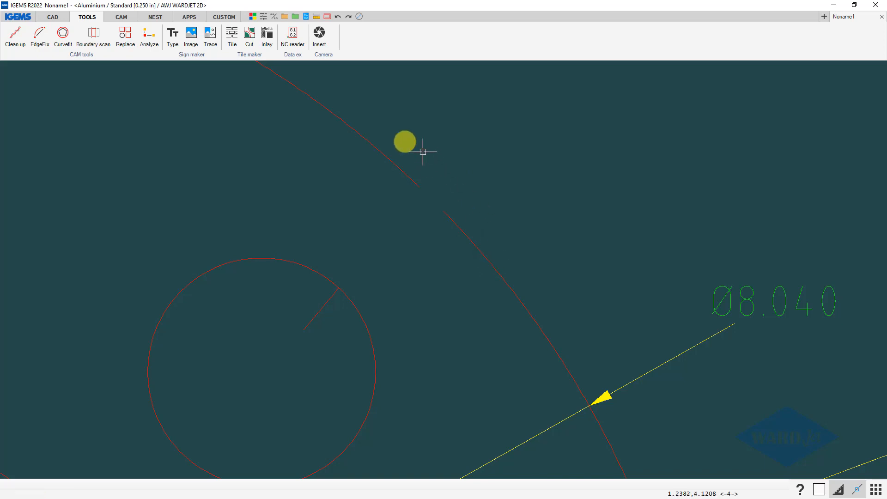
Close the gap in the outer circle's upper-right edge with a center, start, end arc centred on the flange
click(57, 18)
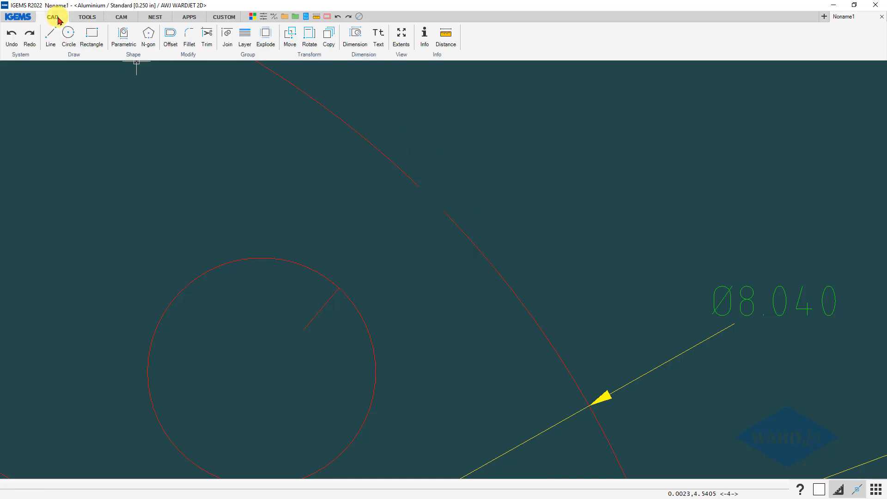
click(65, 48)
mouse_move(76, 88)
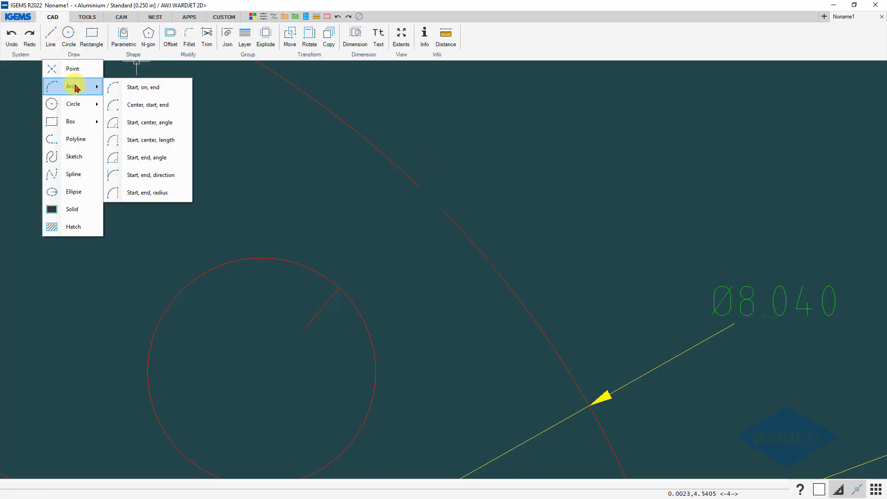
click(158, 107)
scroll(250, 151, down, 6)
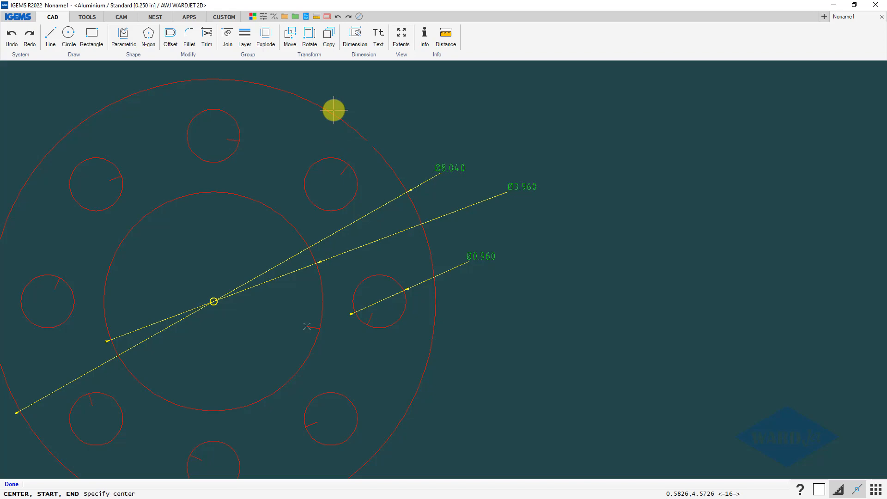
click(334, 110)
scroll(364, 143, up, 5)
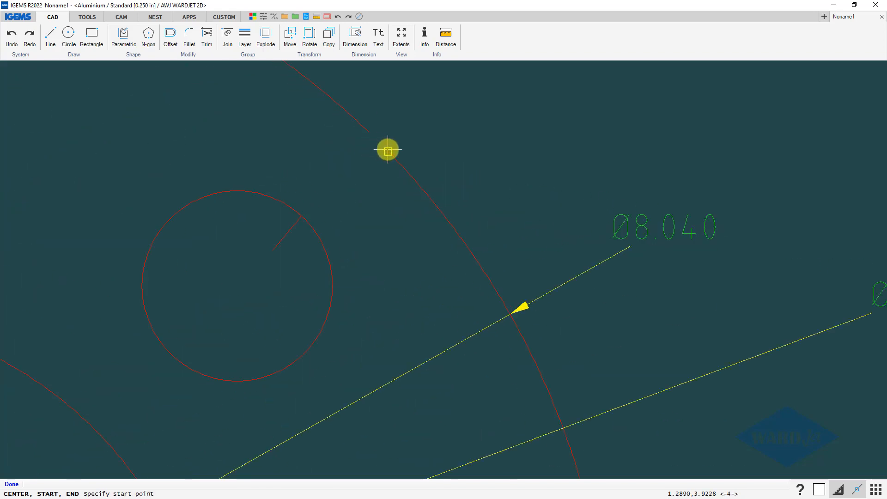
click(387, 151)
scroll(374, 139, up, 3)
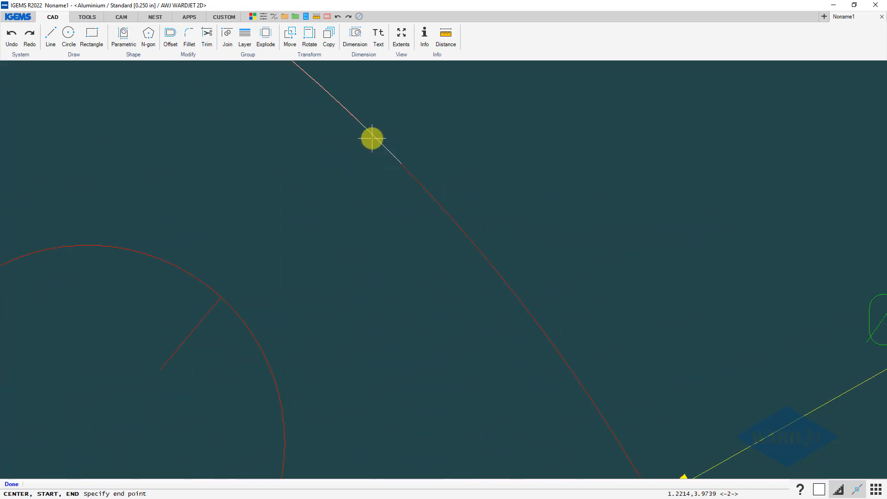
click(359, 122)
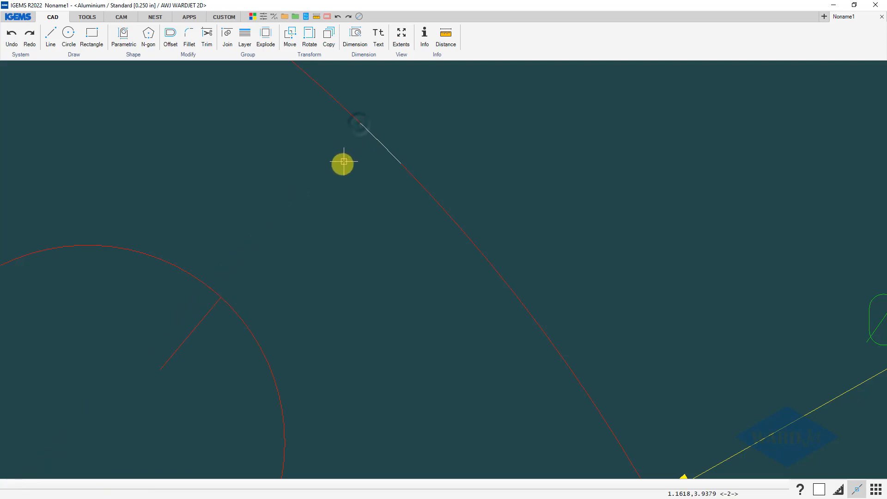
scroll(344, 161, down, 5)
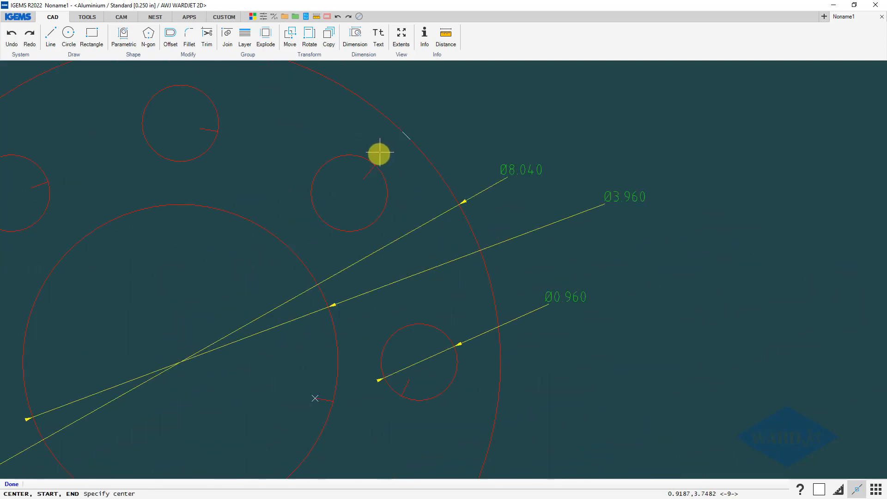
scroll(379, 153, down, 2)
key(Escape)
Examine the segments of the upper-right bolt hole's contour and its lead
click(364, 149)
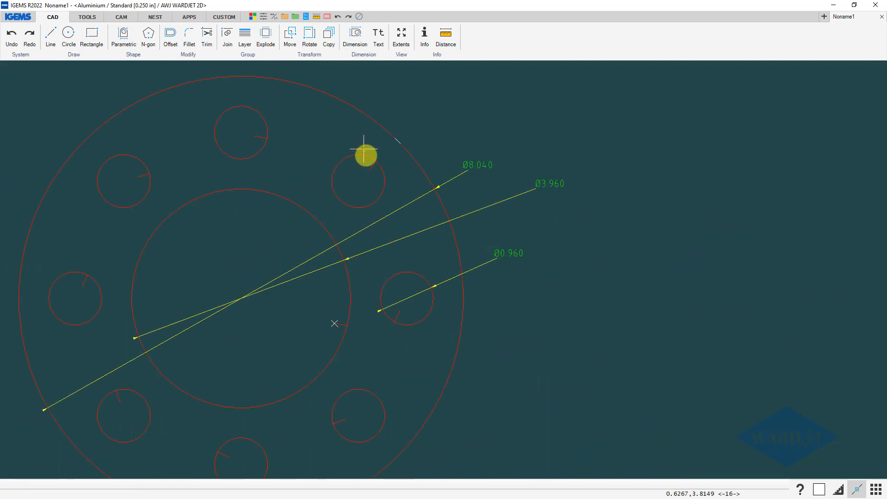
scroll(389, 172, up, 5)
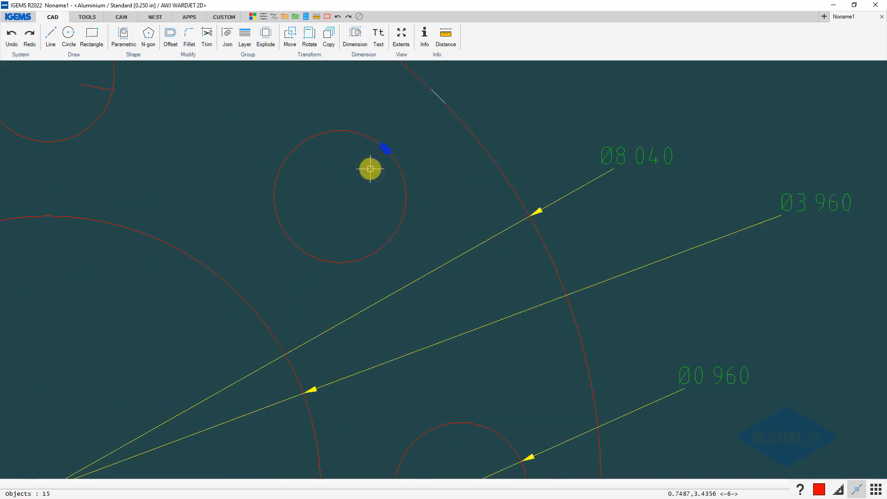
scroll(376, 138, down, 3)
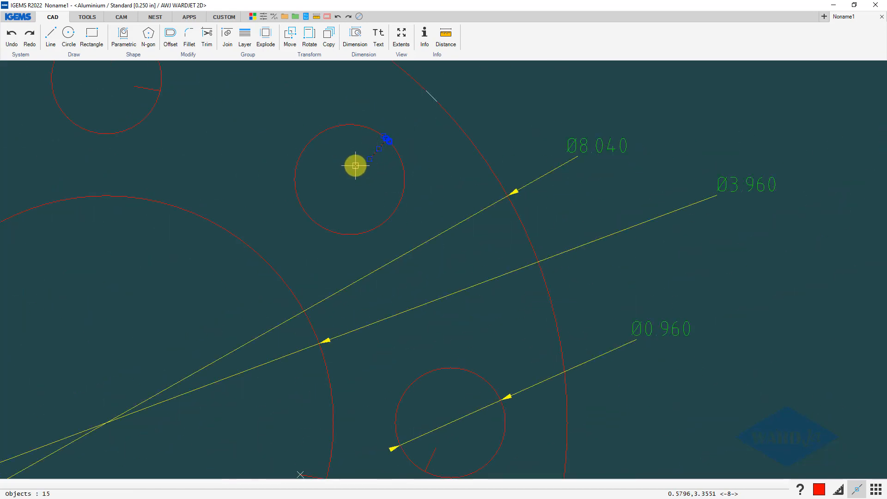
scroll(355, 166, down, 5)
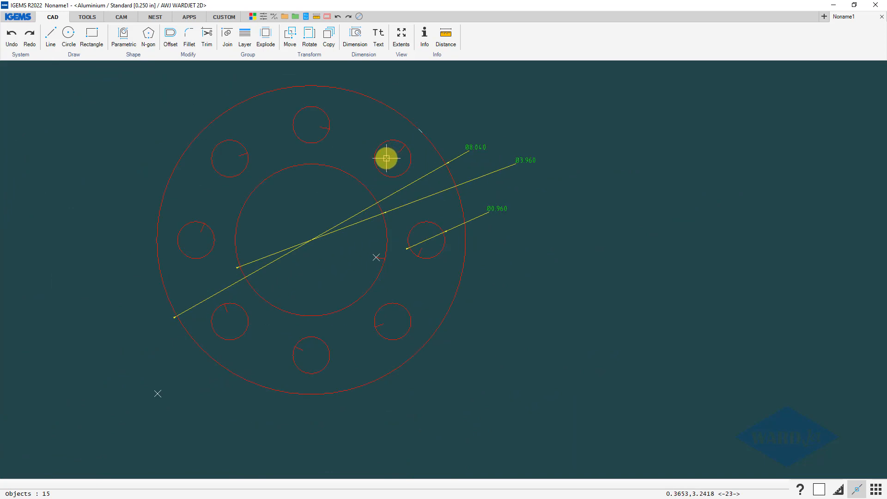
middle_drag(387, 159, 364, 173)
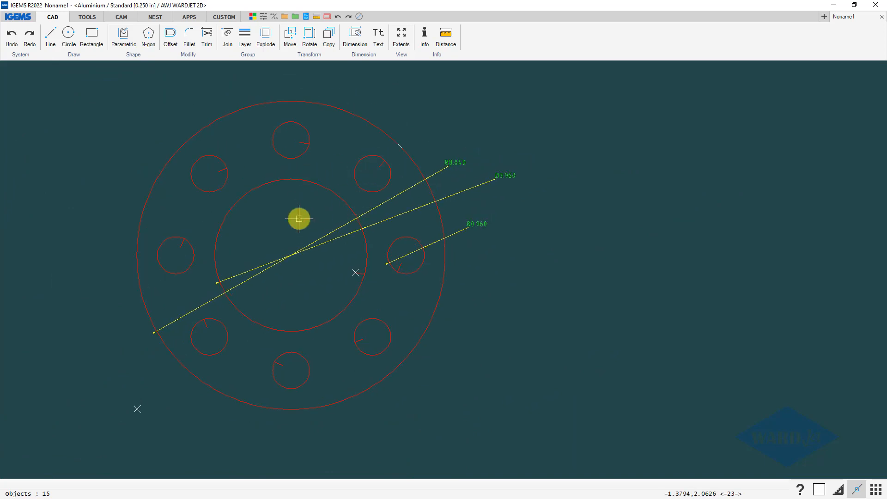
middle_drag(299, 219, 359, 209)
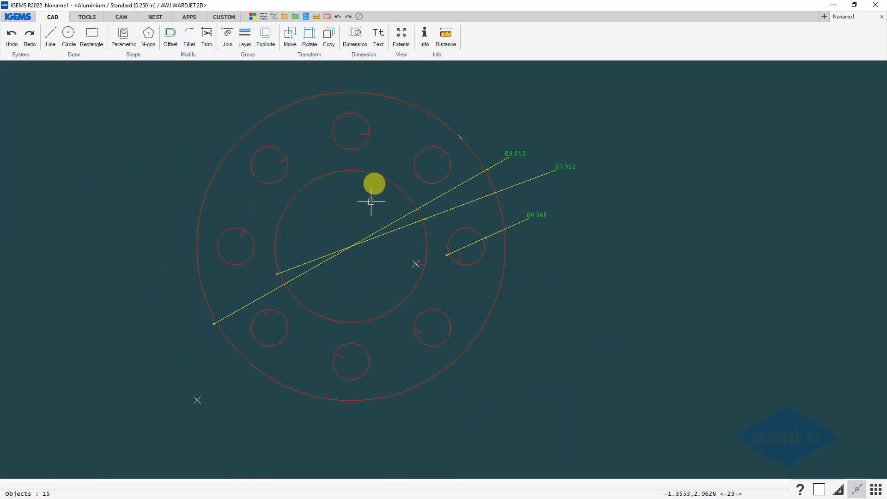
Clean up all of the flange geometry with a tolerance of 0
click(92, 19)
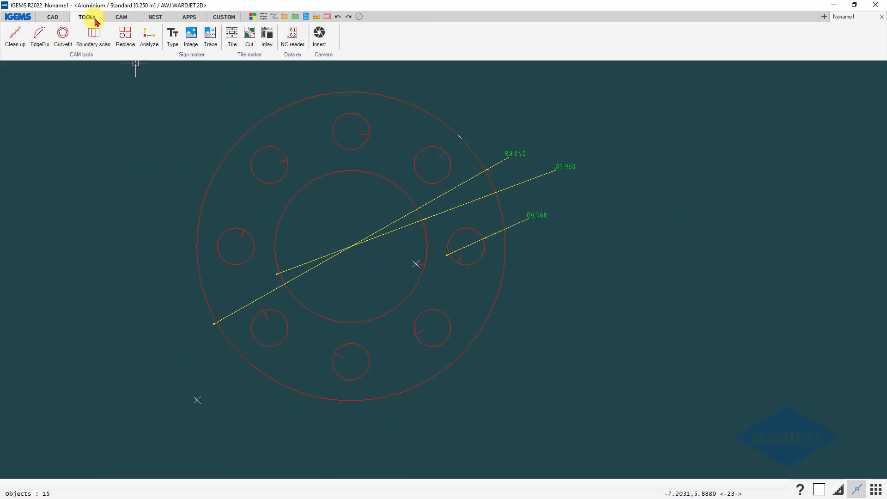
click(15, 35)
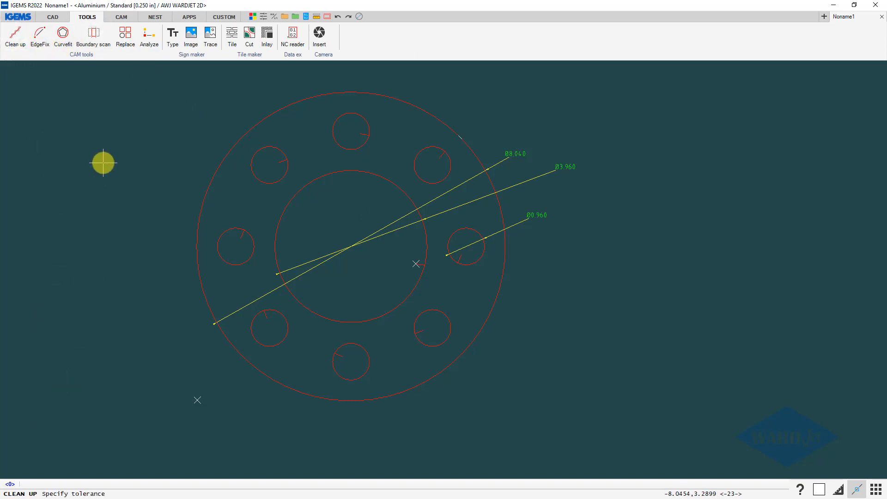
key(Return)
drag(110, 87, 642, 425)
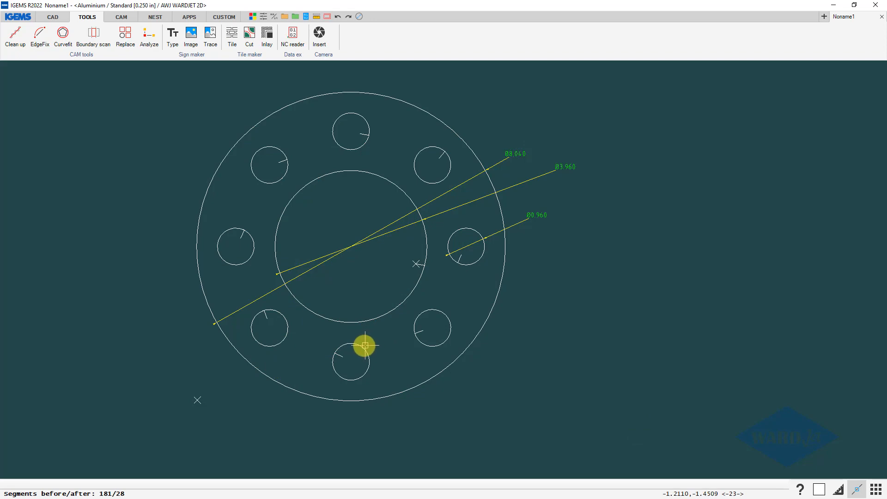
Examine the bottom bolt hole's contour where its lead joins, and compare it with the neighbouring bolt hole
scroll(362, 347, up, 10)
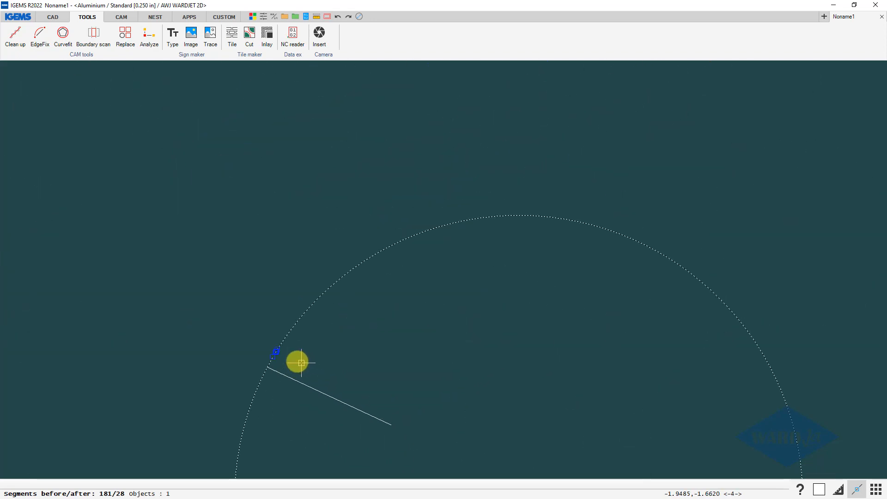
scroll(283, 358, up, 5)
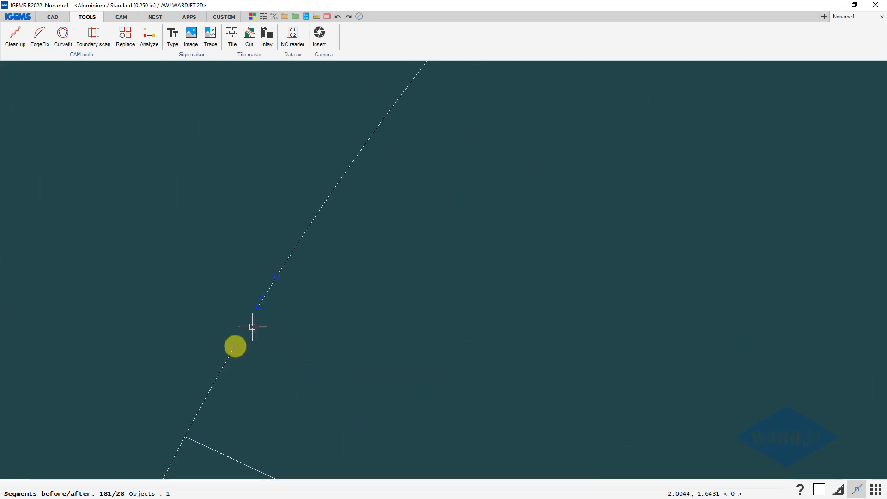
scroll(271, 293, down, 10)
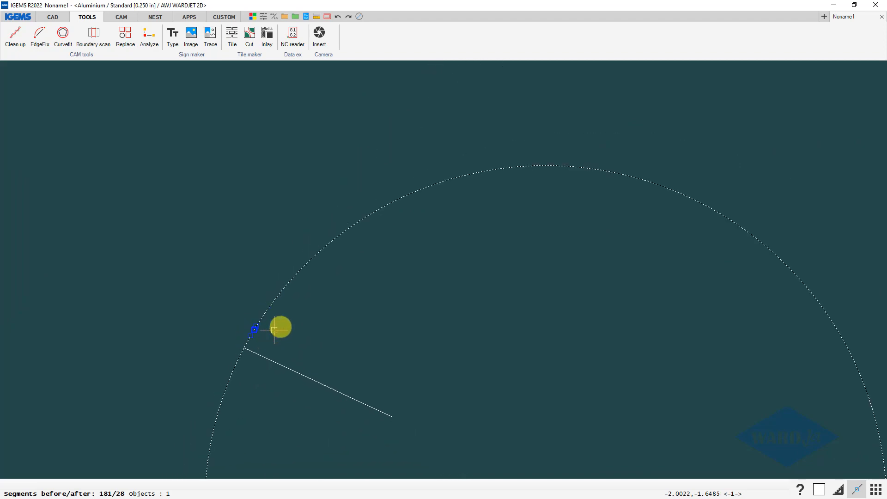
scroll(289, 333, down, 4)
scroll(414, 292, down, 2)
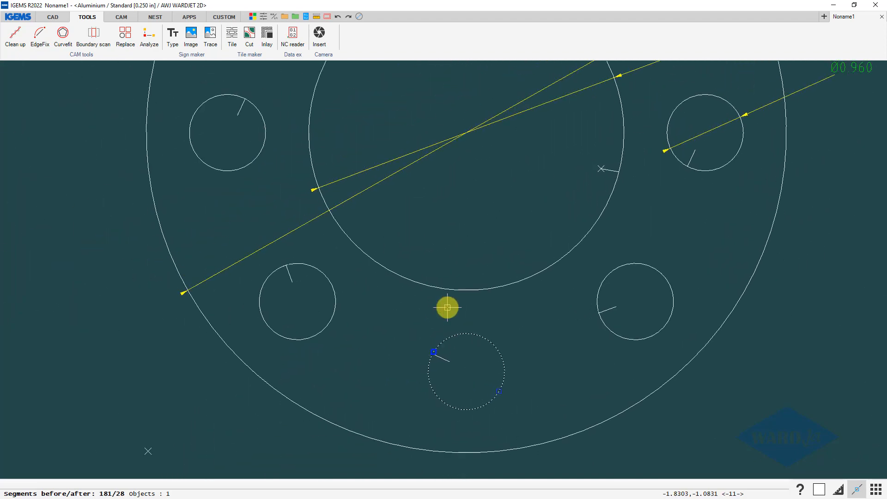
scroll(340, 261, down, 3)
scroll(324, 278, up, 3)
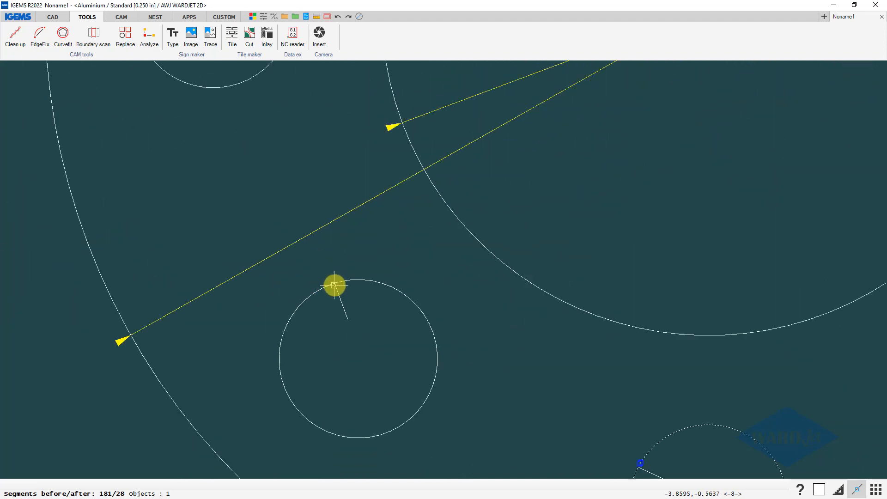
scroll(337, 287, down, 4)
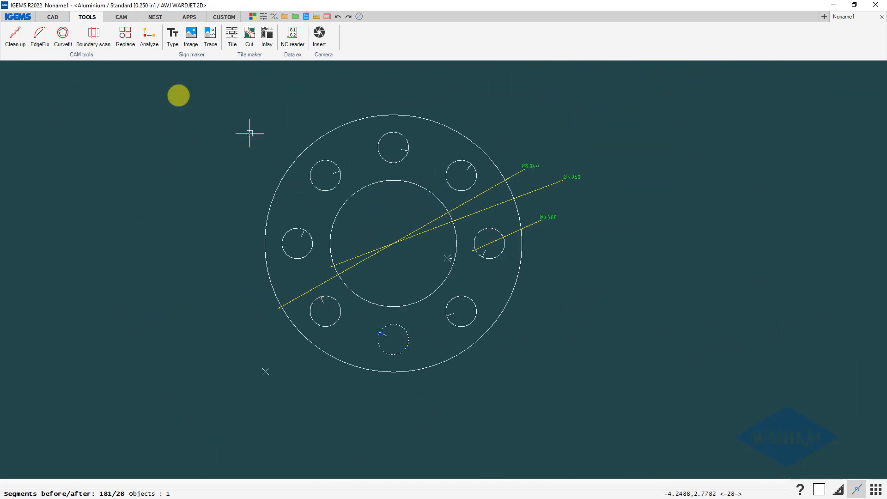
Draw a 1 in diameter circle in the empty area to the left of the flange
click(53, 18)
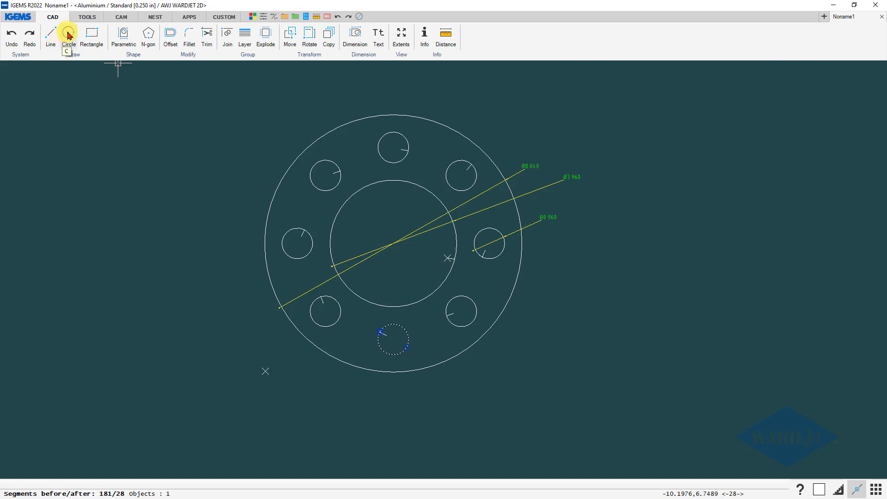
click(68, 35)
click(176, 197)
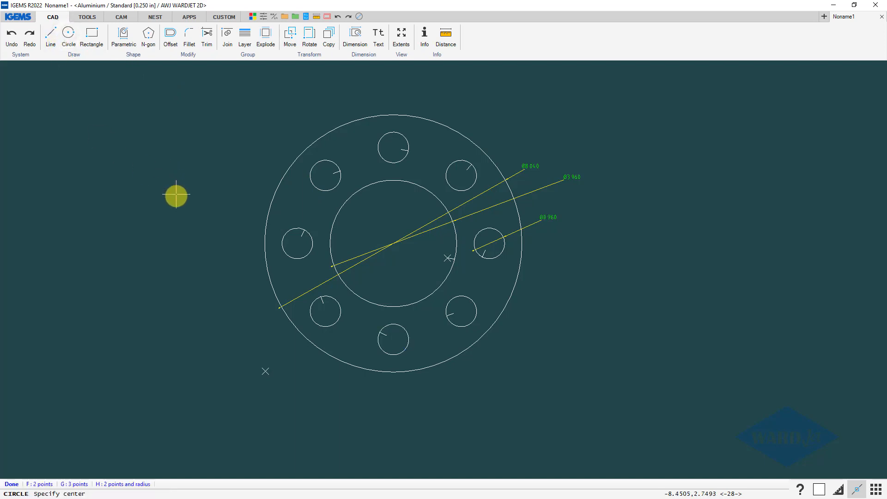
text(1)
key(Return)
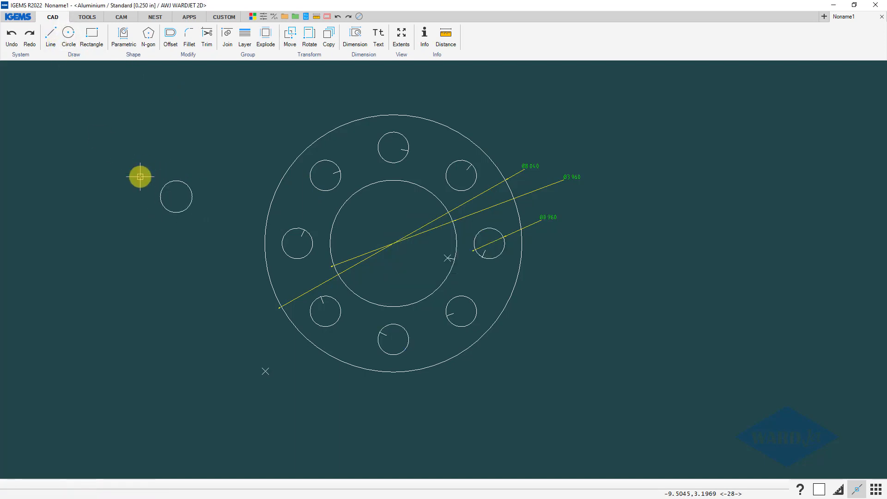
Replace all eight bolt holes of the flange with the separate 1 in circle using Object Replace
click(92, 19)
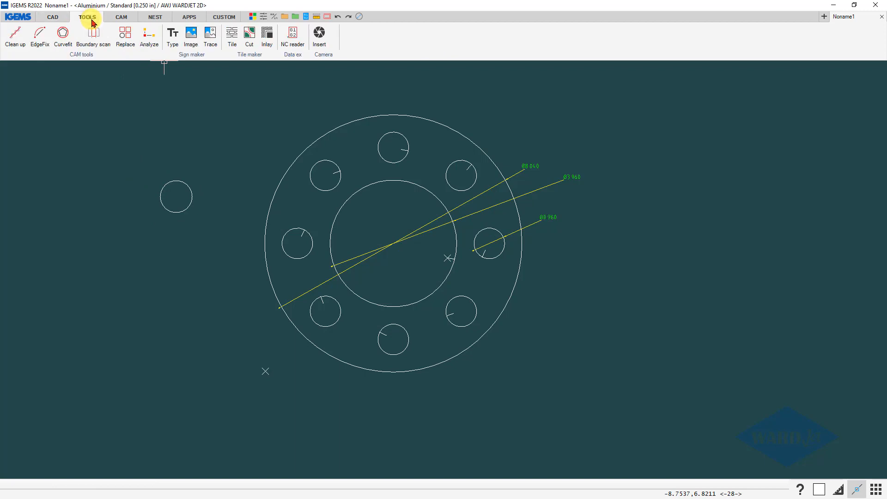
click(125, 34)
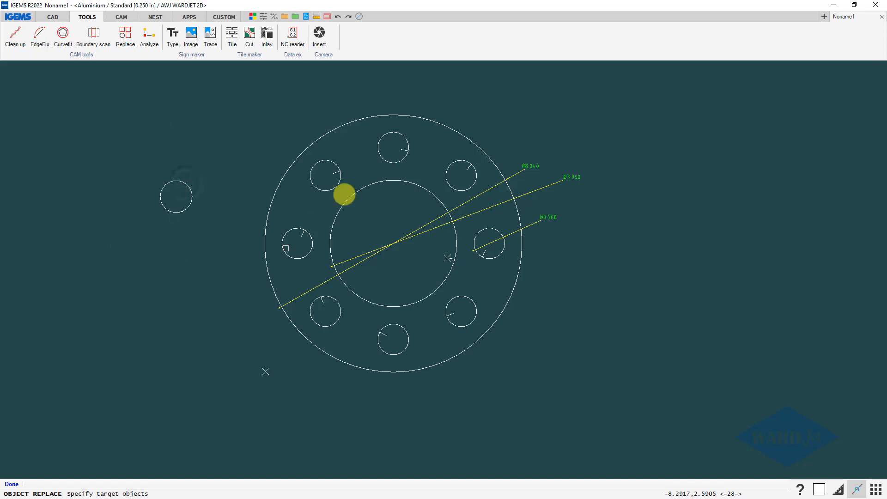
click(328, 162)
click(383, 158)
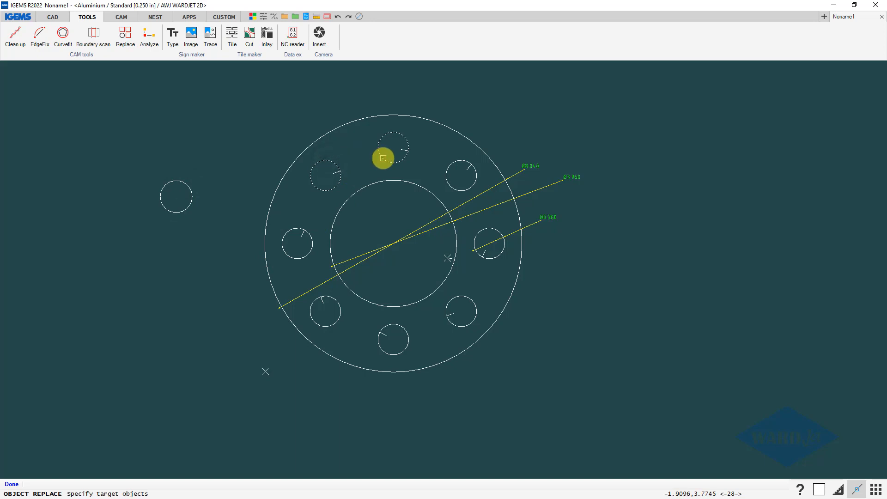
click(448, 181)
click(482, 230)
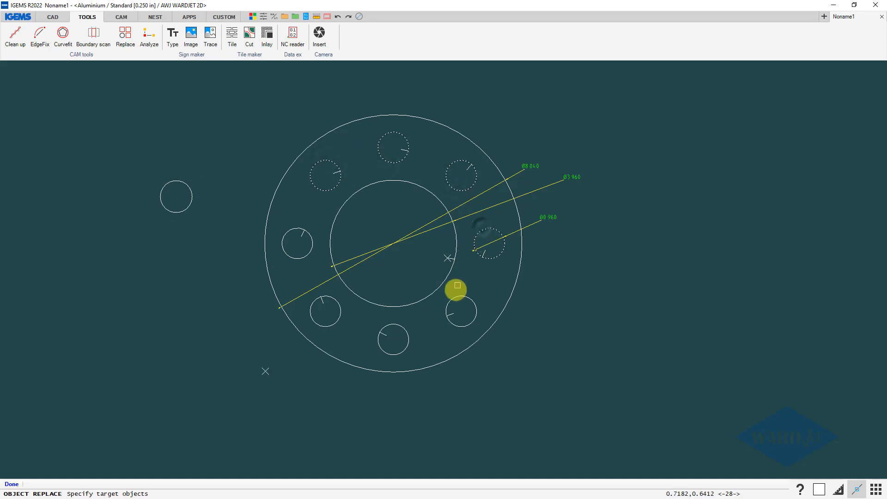
click(452, 297)
click(395, 323)
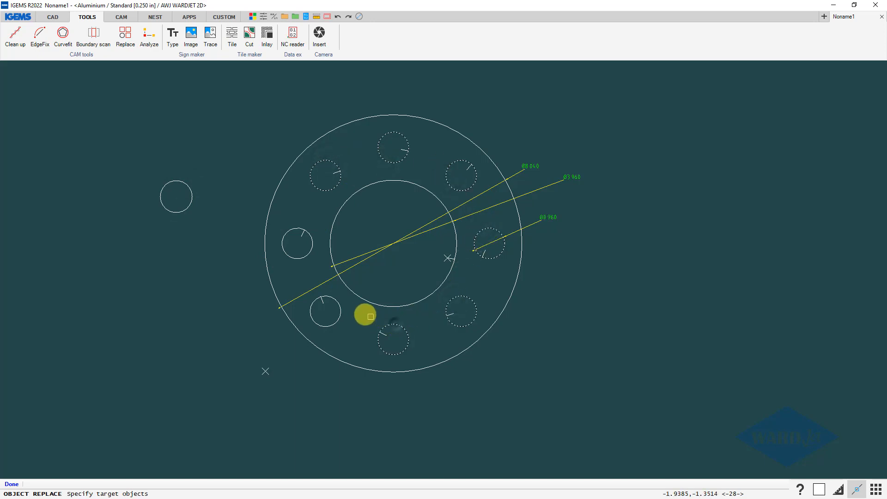
click(341, 307)
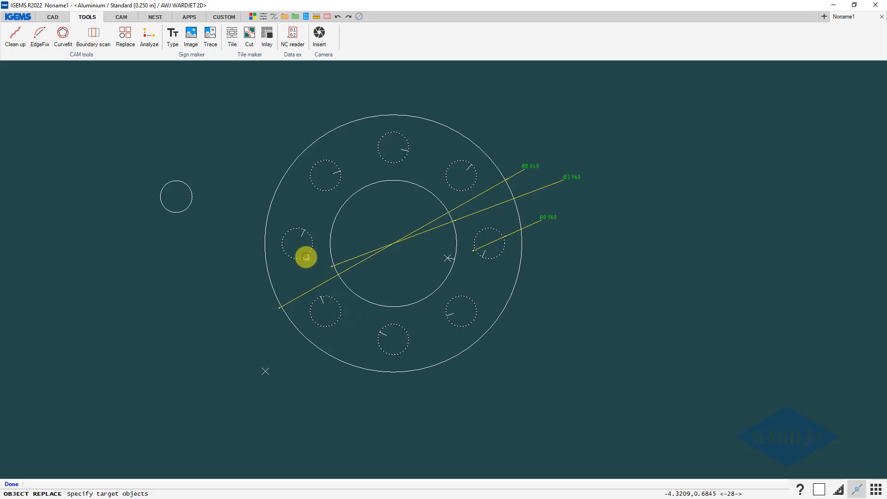
right_click(306, 257)
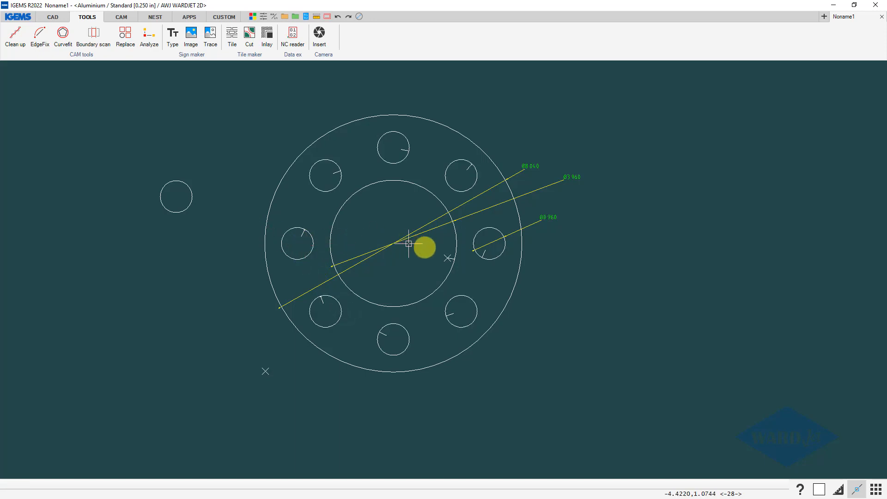
Add a diameter dimension to the flange's lower-right bolt hole, with its text outside the outer circle
click(360, 17)
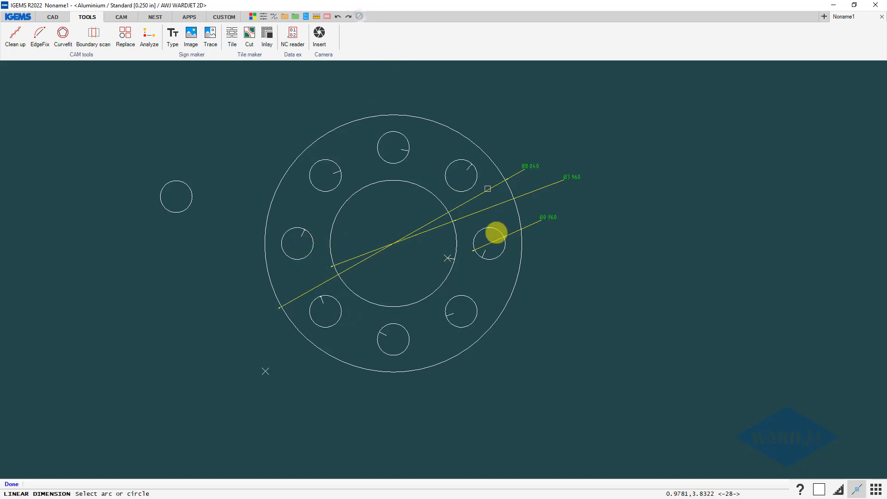
click(477, 312)
click(558, 296)
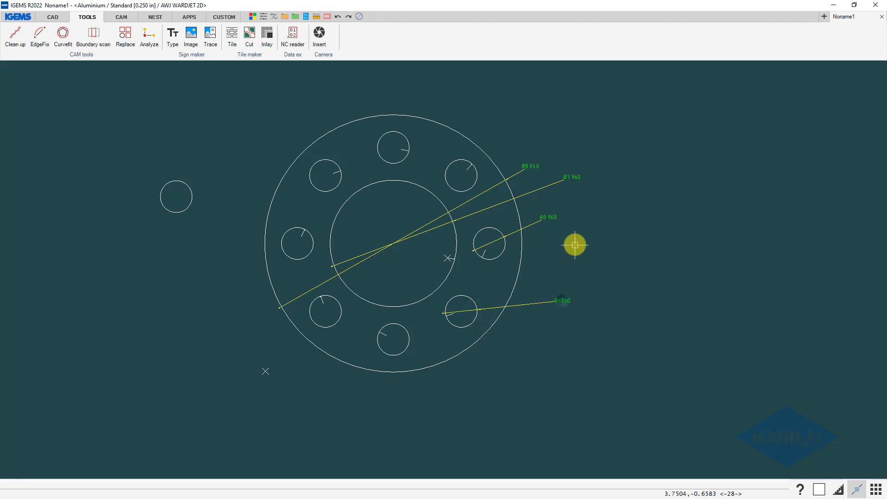
scroll(571, 231, up, 3)
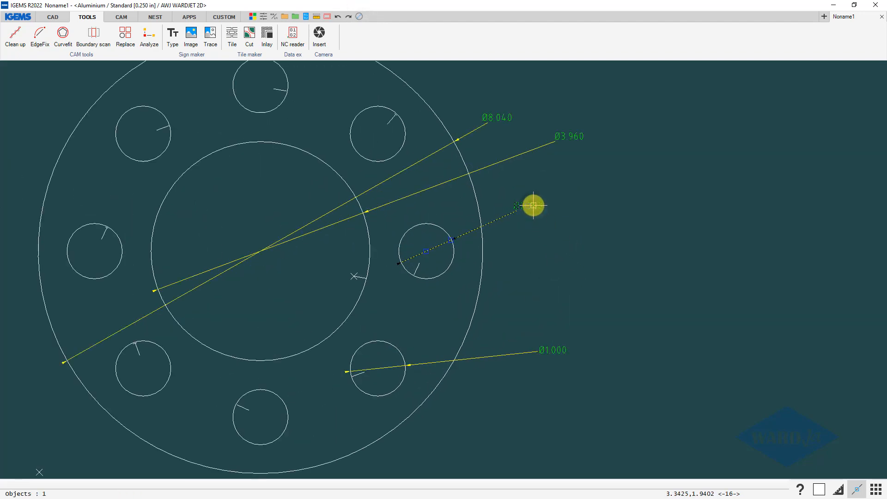
Delete the selected diameter dimension from the flange's right-hand bolt hole
key(Delete)
middle_drag(413, 259, 546, 227)
scroll(547, 227, down, 4)
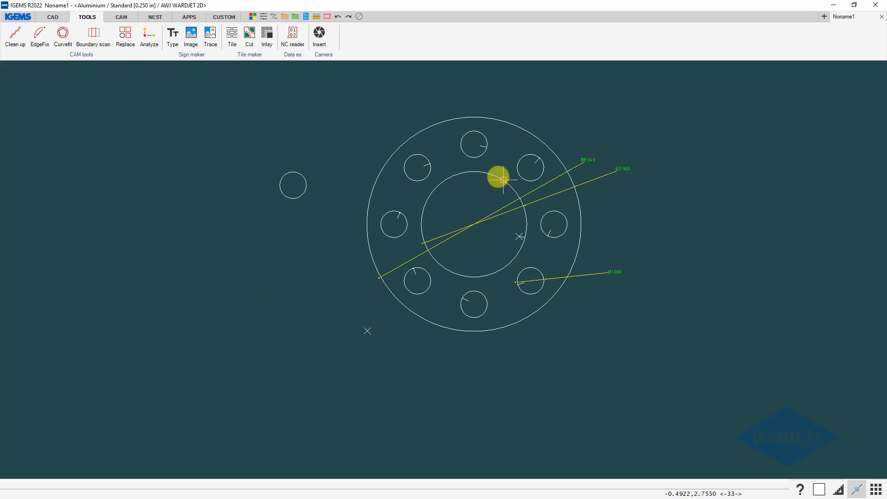
middle_drag(456, 214, 428, 228)
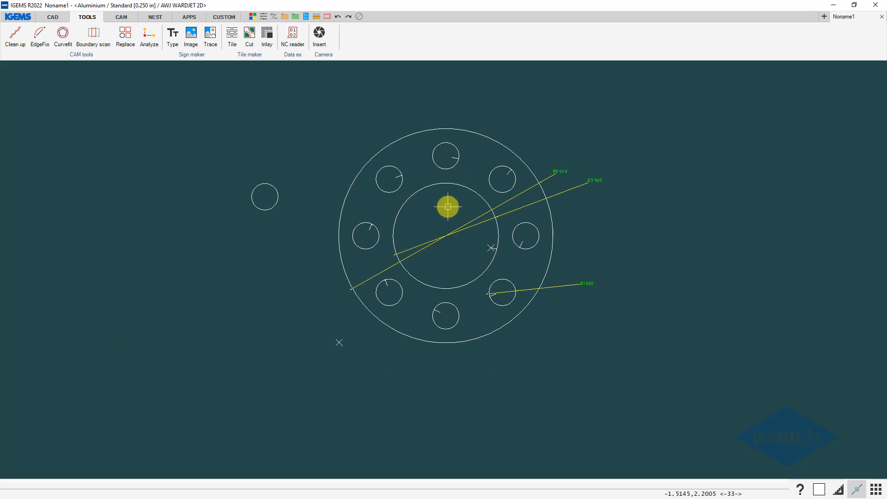
Draw a 4 in diameter circle concentric with the flange's centre hole
click(54, 18)
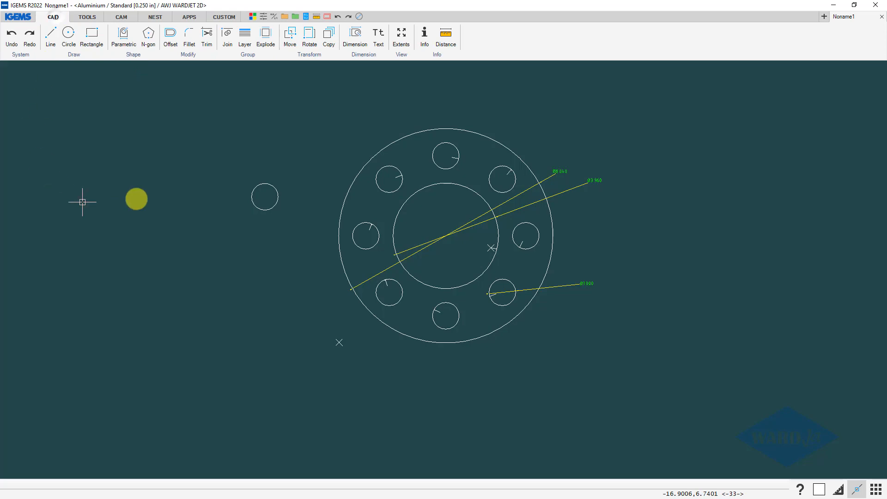
click(69, 36)
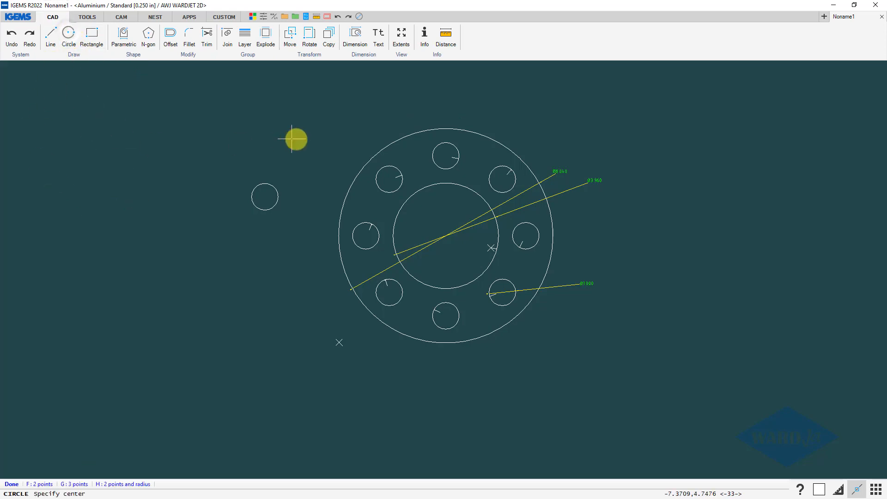
scroll(494, 194, up, 2)
scroll(495, 198, down, 2)
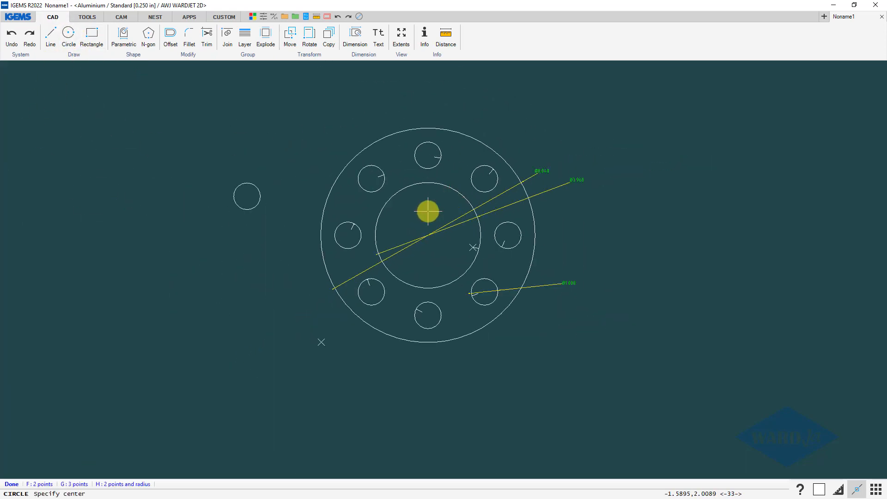
click(453, 188)
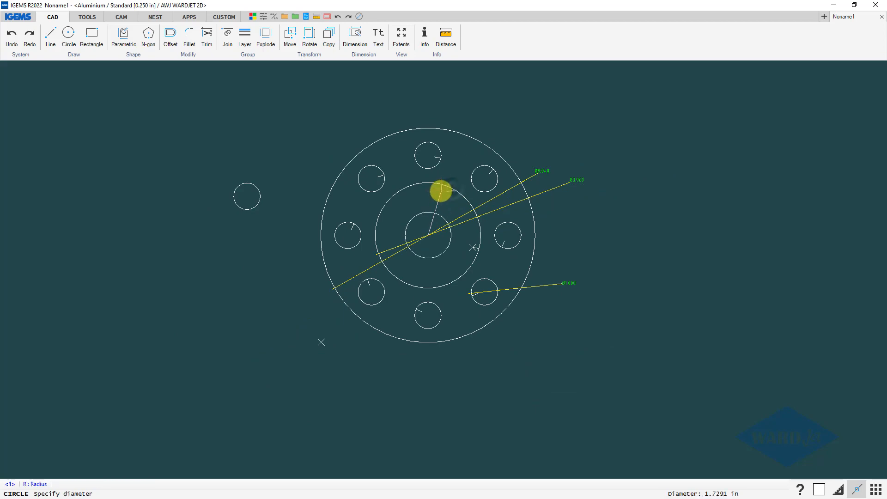
text(4)
key(Return)
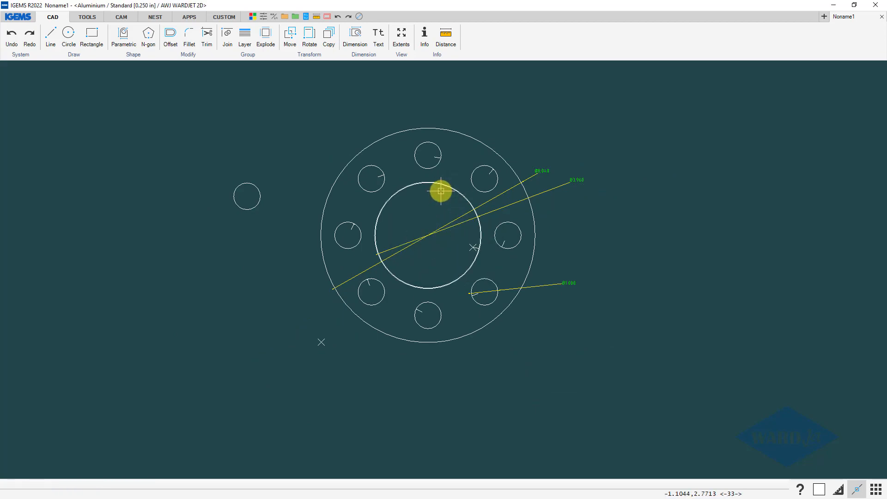
Delete the original, slightly smaller centre-hole contour just inside the 4 in circle
scroll(444, 187, up, 5)
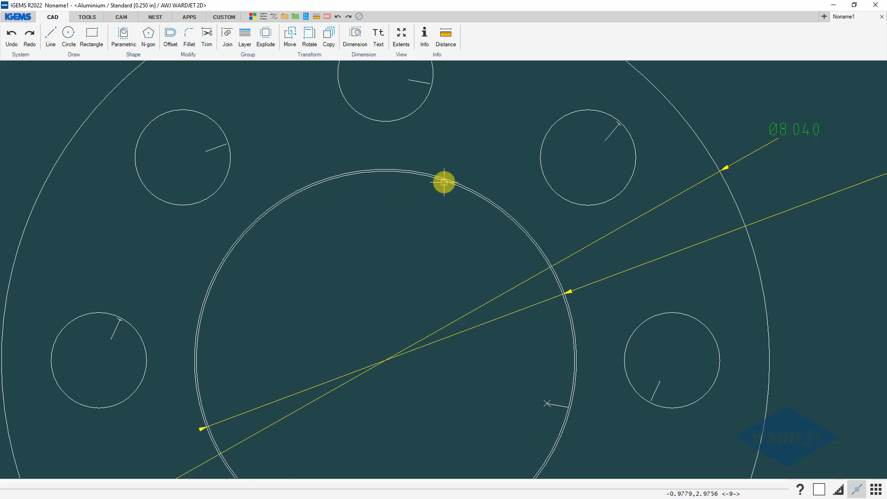
click(444, 183)
scroll(436, 195, down, 3)
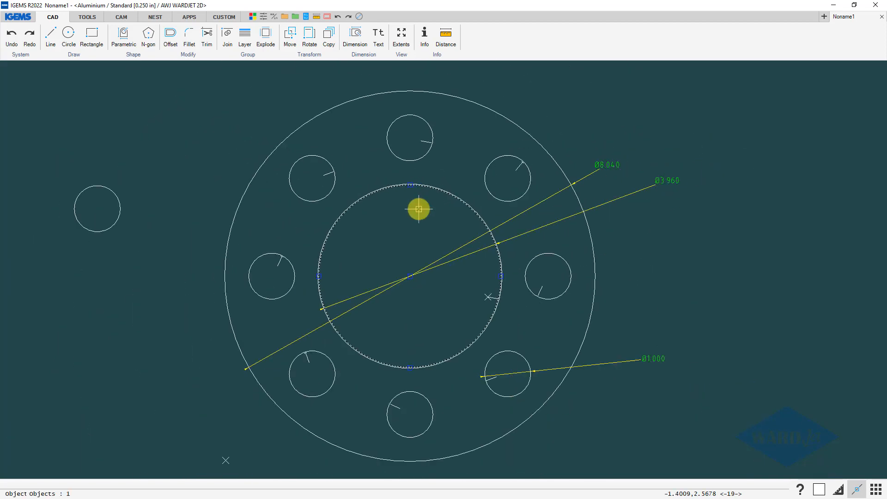
key(Escape)
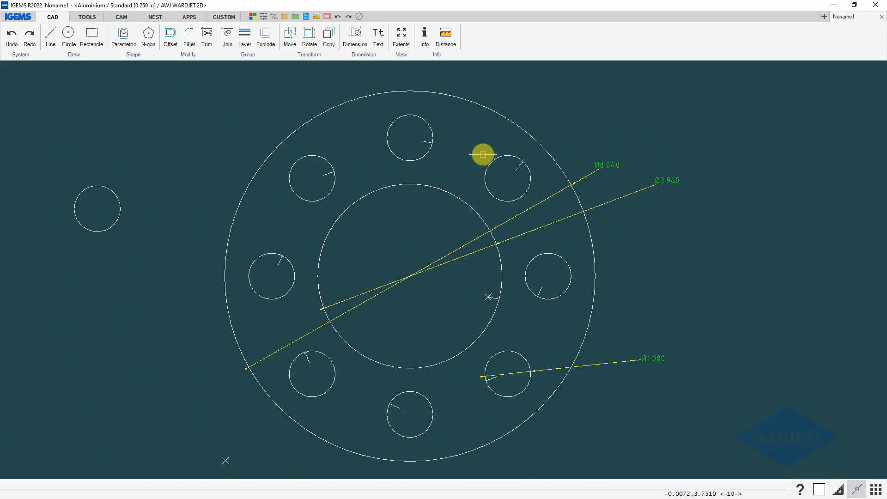
Draw an 8 in diameter circle concentric with the flange and delete the slightly larger original outer contour
key(c)
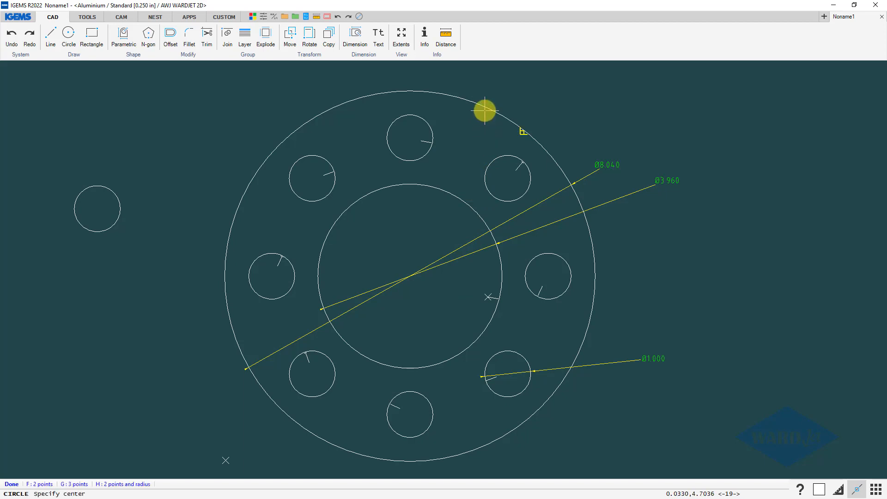
click(484, 108)
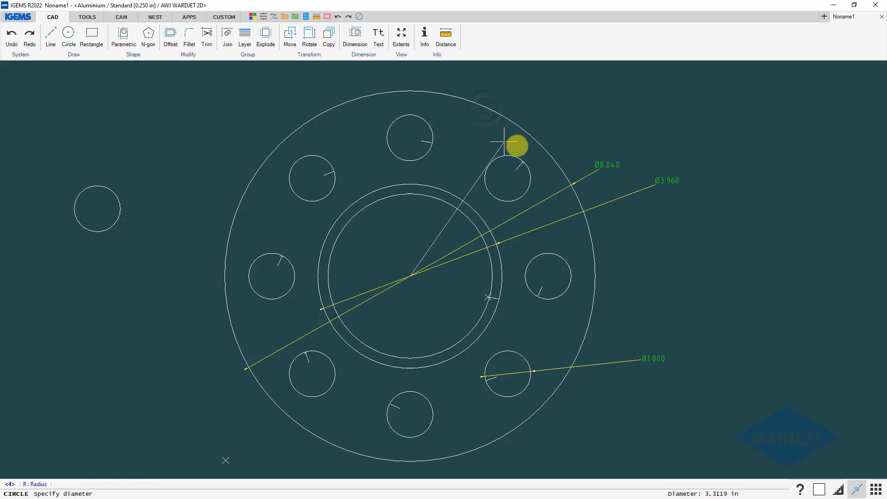
text(8)
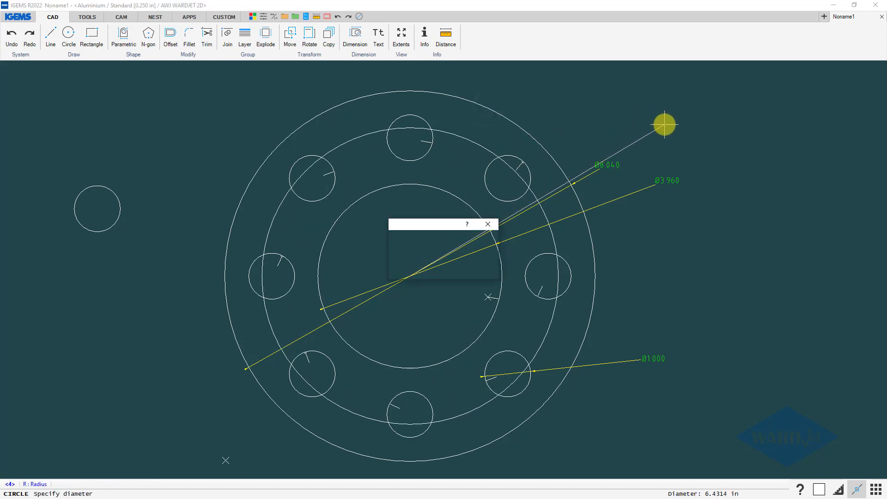
key(Return)
scroll(613, 152, up, 3)
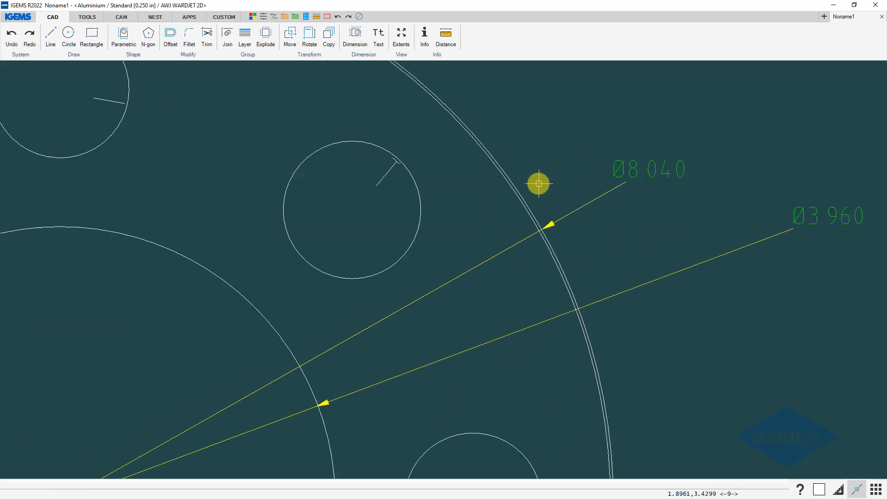
click(525, 197)
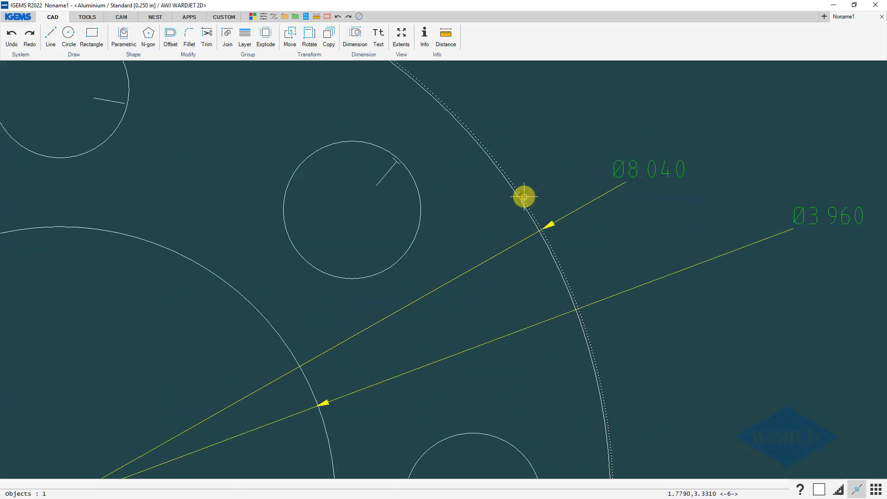
scroll(524, 197, down, 3)
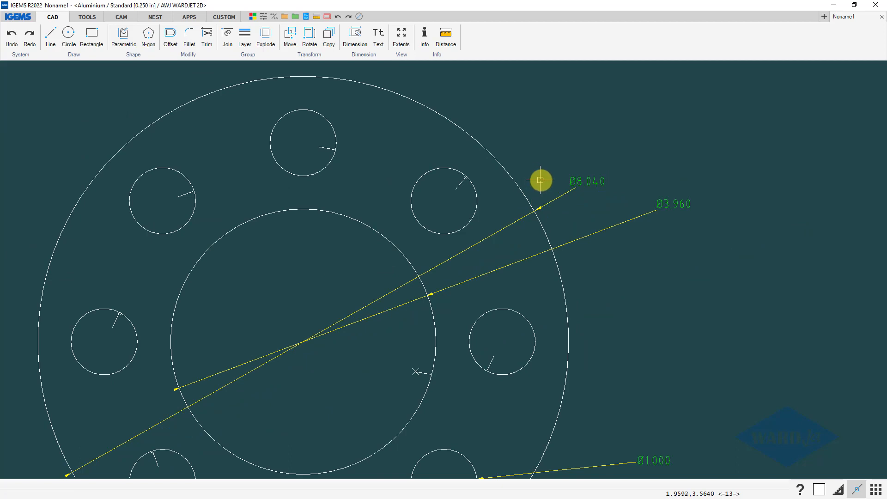
Try a diameter dimension on the new outer circle, with its text just outside the flange
click(521, 187)
click(544, 164)
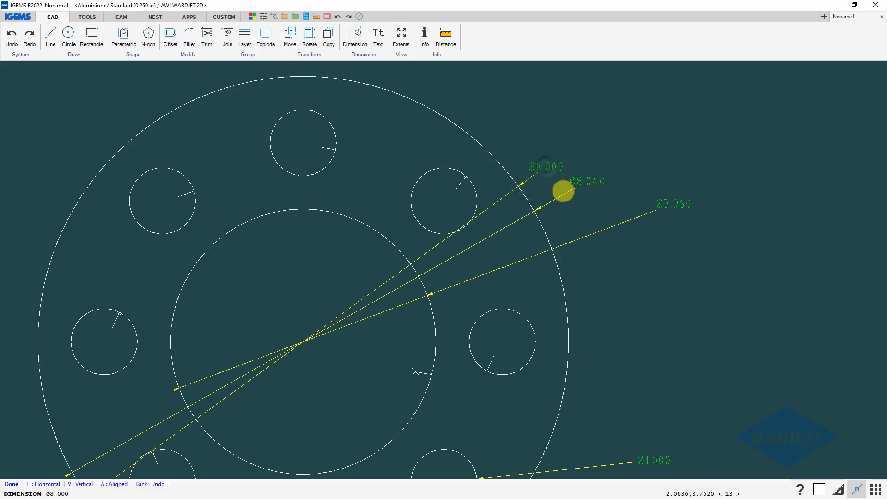
key(Escape)
click(562, 196)
key(ctrl+z)
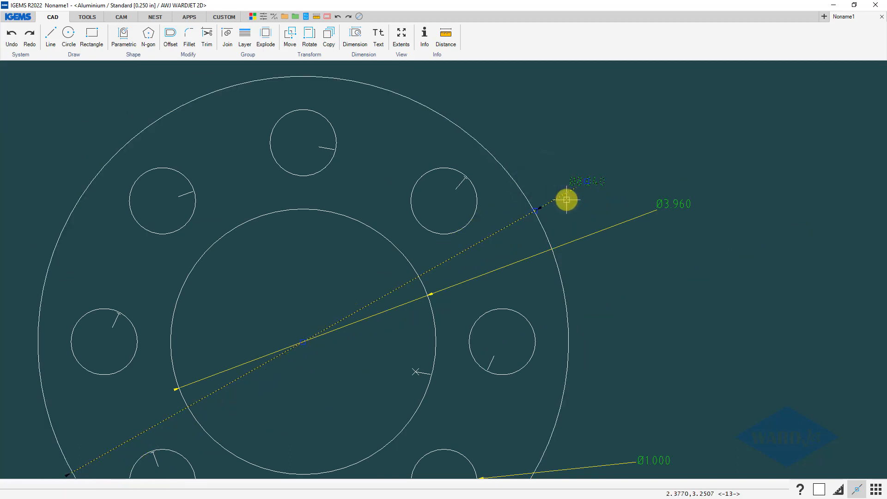
Delete the outdated Ø8.040 dimension and replace the Ø3.960 one with a diameter dimension on the new inner circle
drag(567, 200, 580, 198)
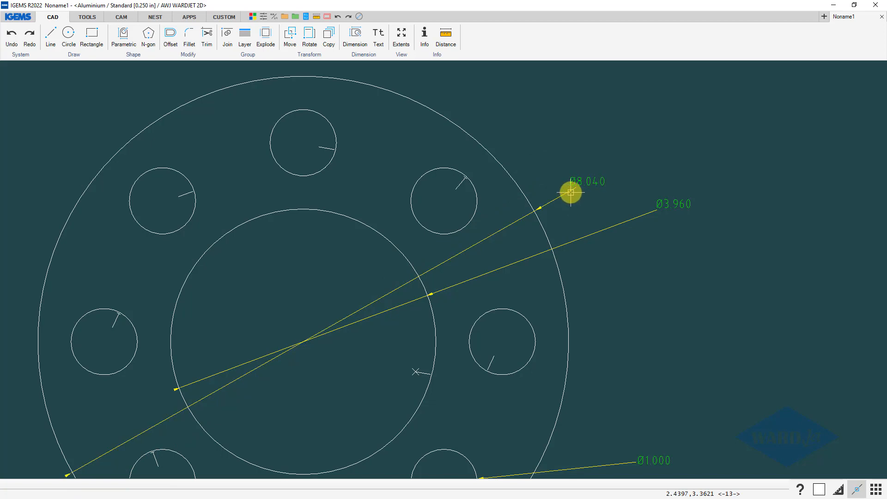
click(571, 193)
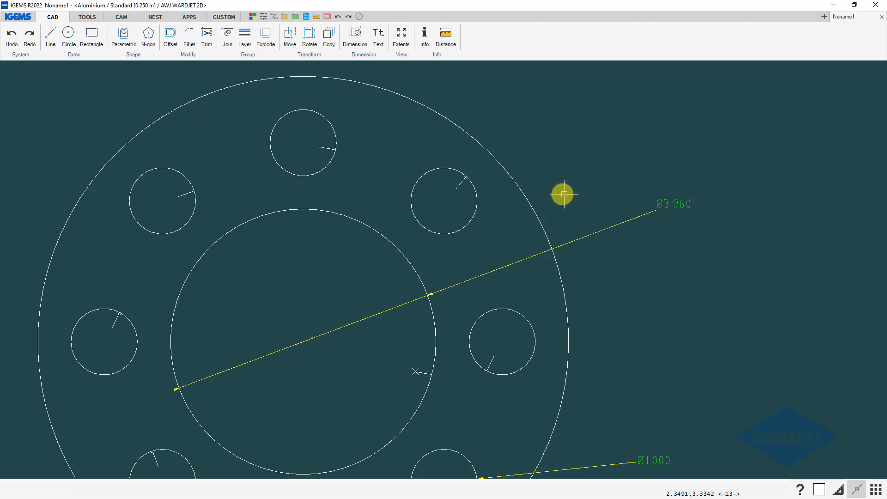
right_click(422, 271)
click(418, 273)
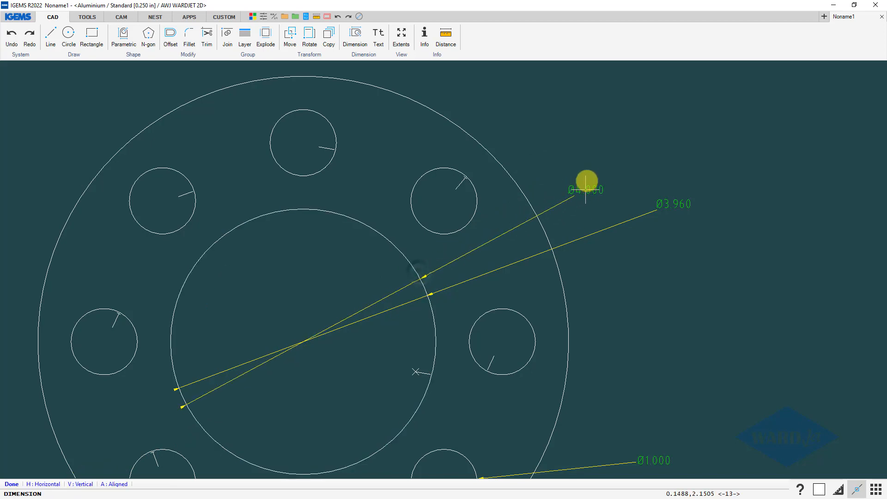
click(589, 174)
middle_drag(611, 194, 598, 195)
right_click(596, 207)
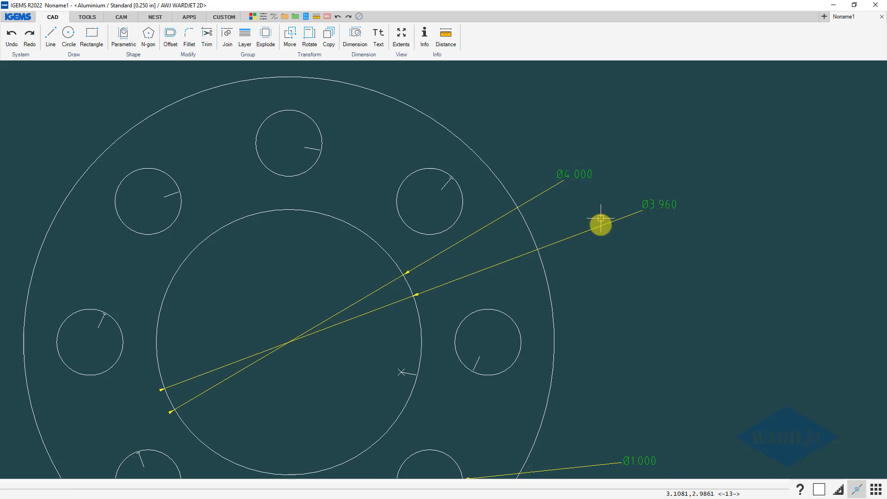
click(601, 226)
key(Delete)
Add a diameter dimension to the flange's new outer circle, with its text outside the flange
scroll(601, 227, down, 2)
mouse_move(598, 228)
middle_down()
mouse_move(578, 201)
mouse_move(582, 224)
middle_up()
right_click(576, 213)
click(554, 230)
scroll(608, 222, down, 1)
click(578, 200)
scroll(583, 223, down, 2)
right_click(582, 224)
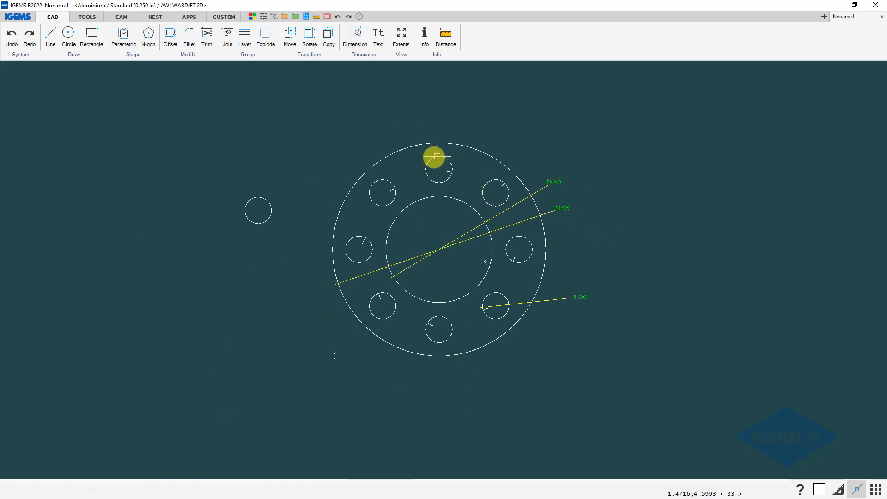
Create a part with toolpath from the whole flange, quantity 1, using Medium external and internal quality
click(121, 17)
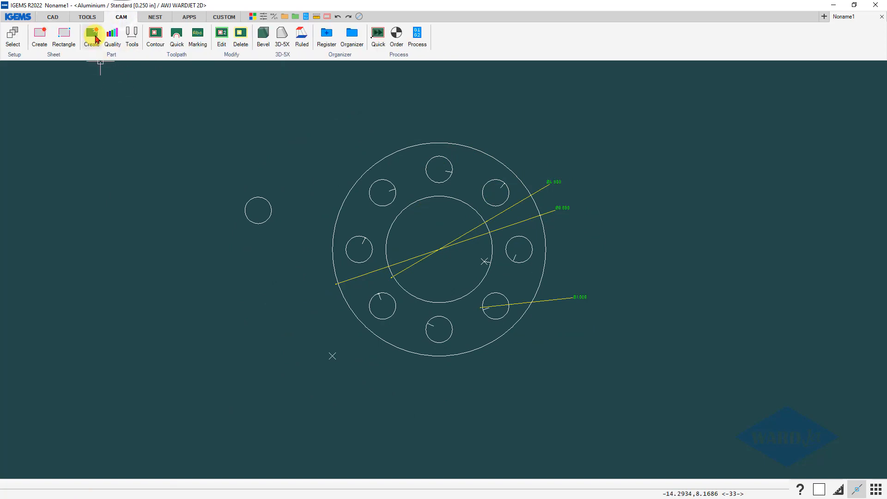
click(92, 34)
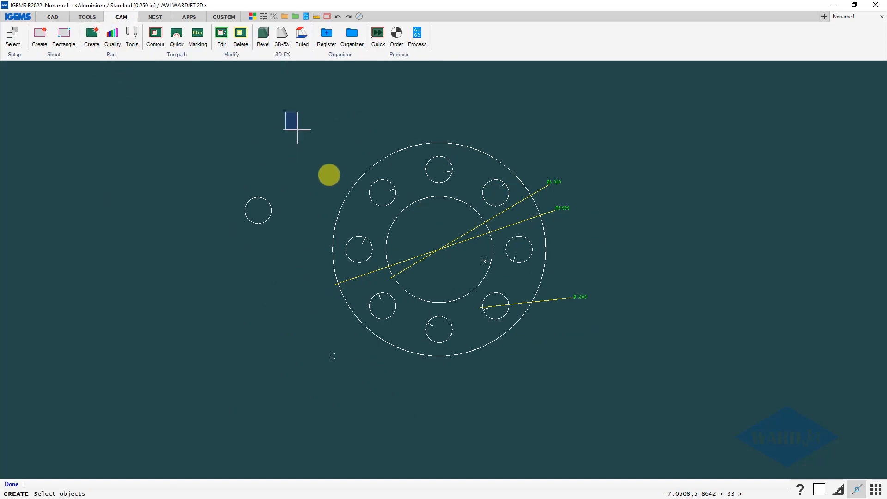
drag(286, 111, 598, 386)
right_click(599, 387)
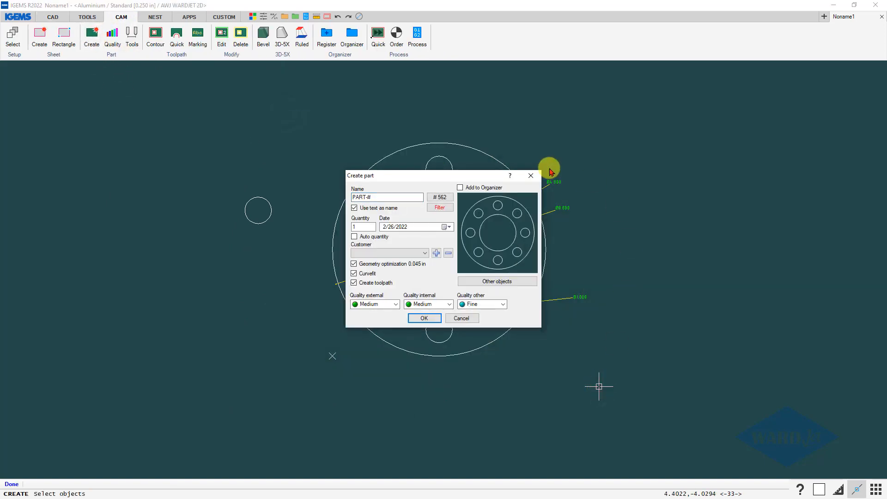
click(413, 320)
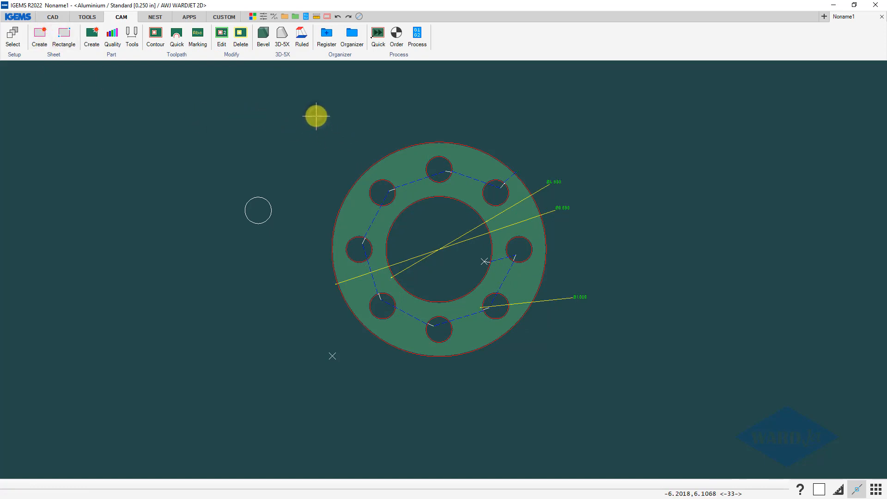
Erase the leftover lead lines, point markers and diameter dimensions around the flange part
mouse_move(316, 113)
mouse_down()
mouse_move(437, 334)
mouse_move(509, 386)
mouse_up()
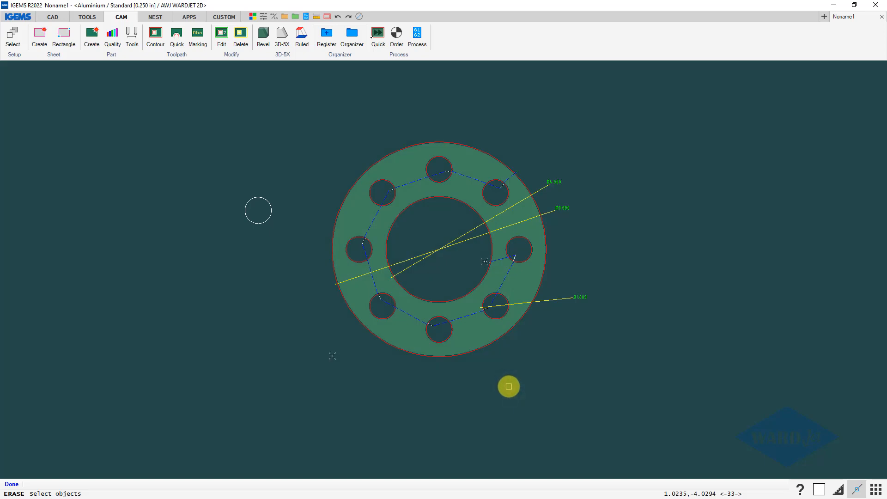
drag(436, 123, 721, 407)
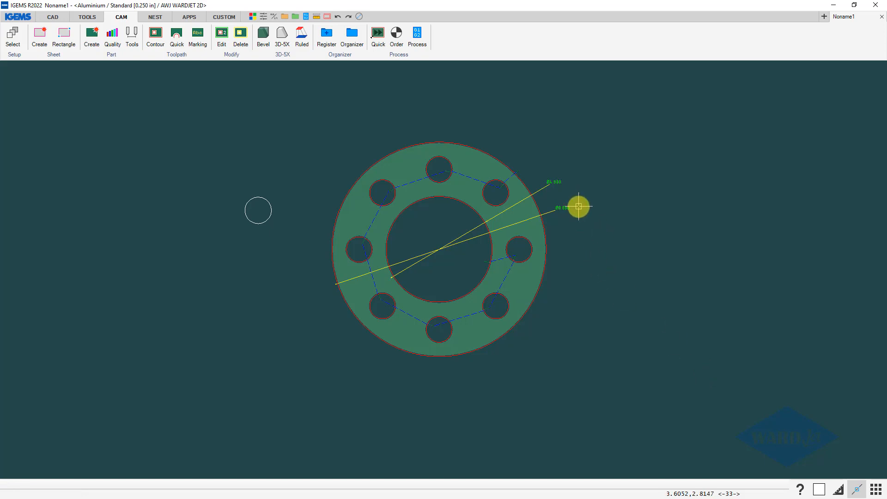
drag(583, 219, 558, 169)
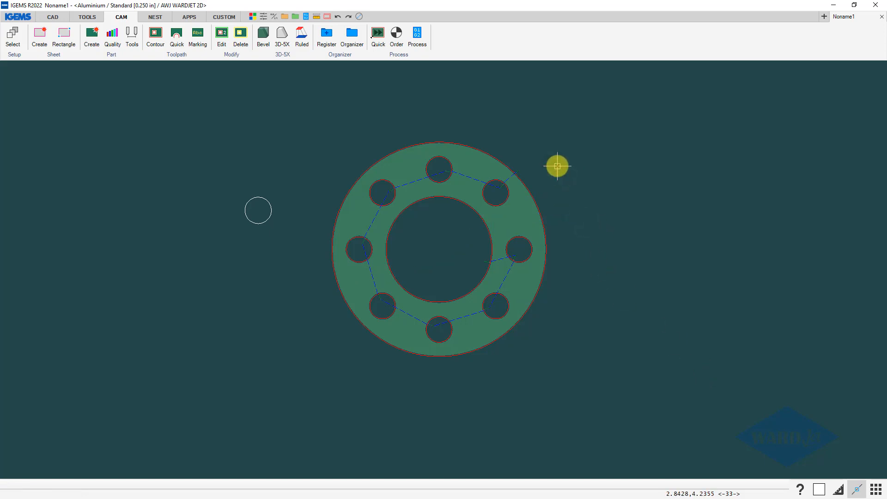
middle_drag(558, 166, 493, 204)
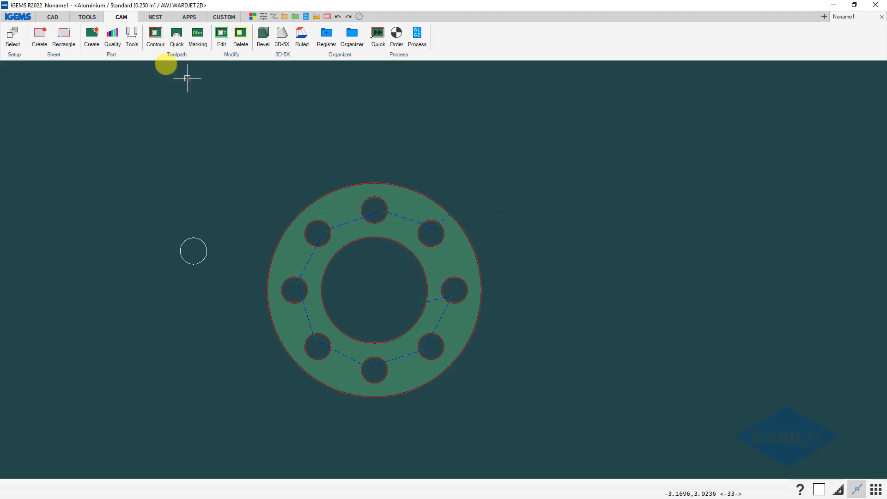
click(86, 17)
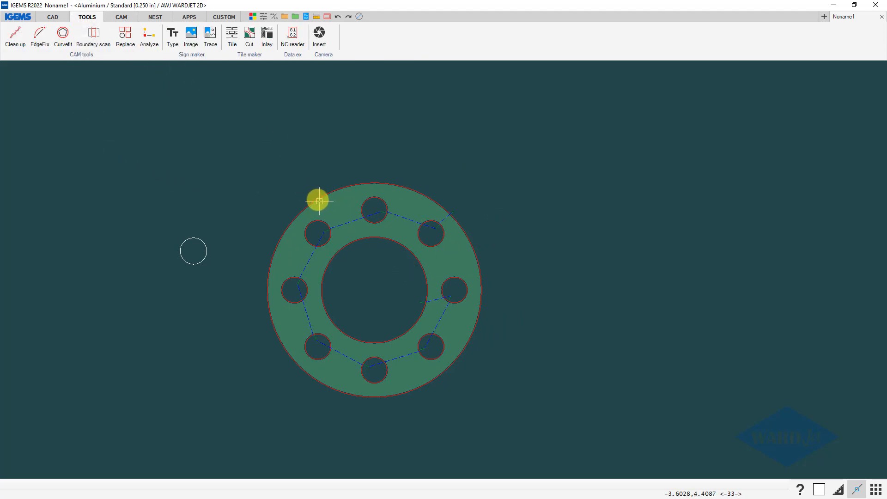